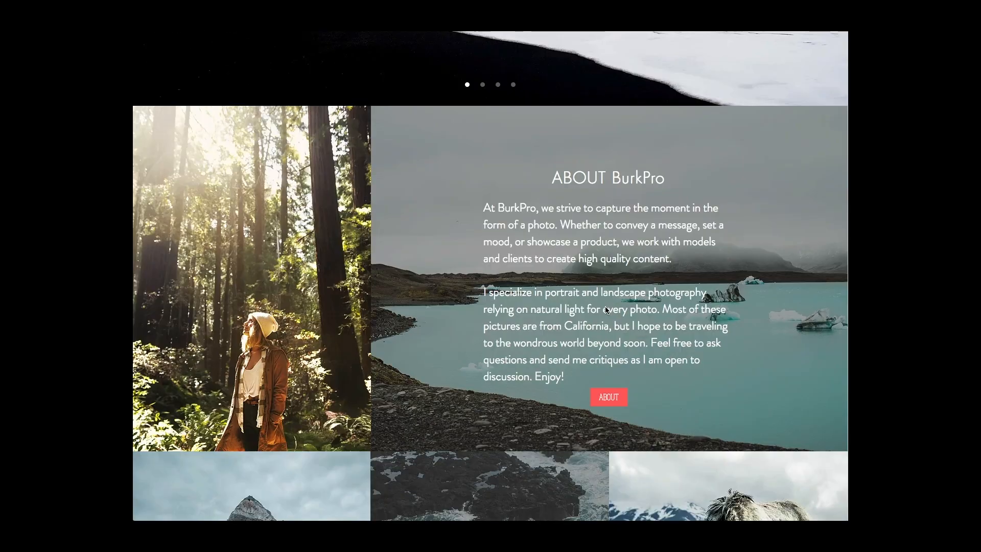
# Look through the BurkPro photography site's about, contact and photo gallery sections.
pyautogui.scroll(-6, 606, 309)
pyautogui.scroll(-10, 606, 309)
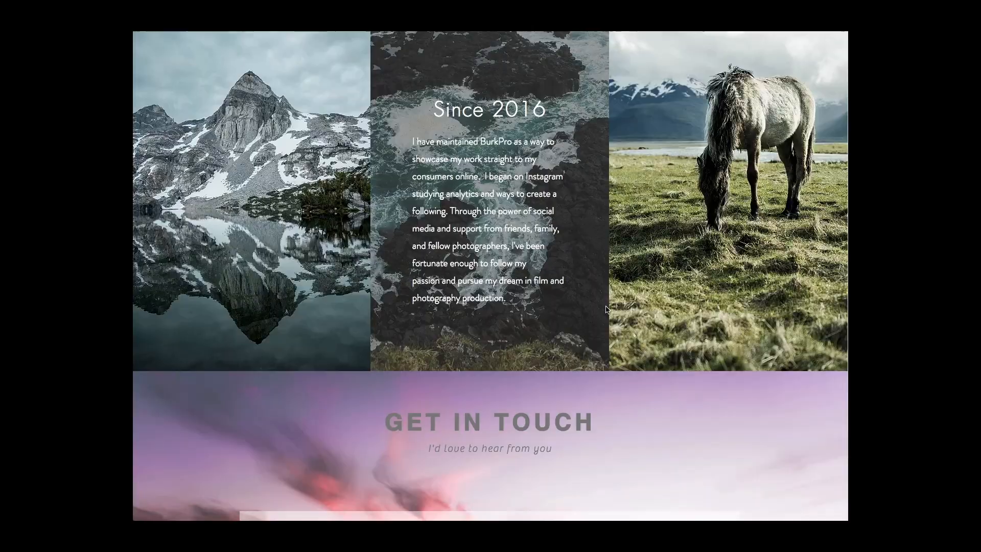
pyautogui.scroll(-3, 398, 169)
pyautogui.scroll(-5, 399, 169)
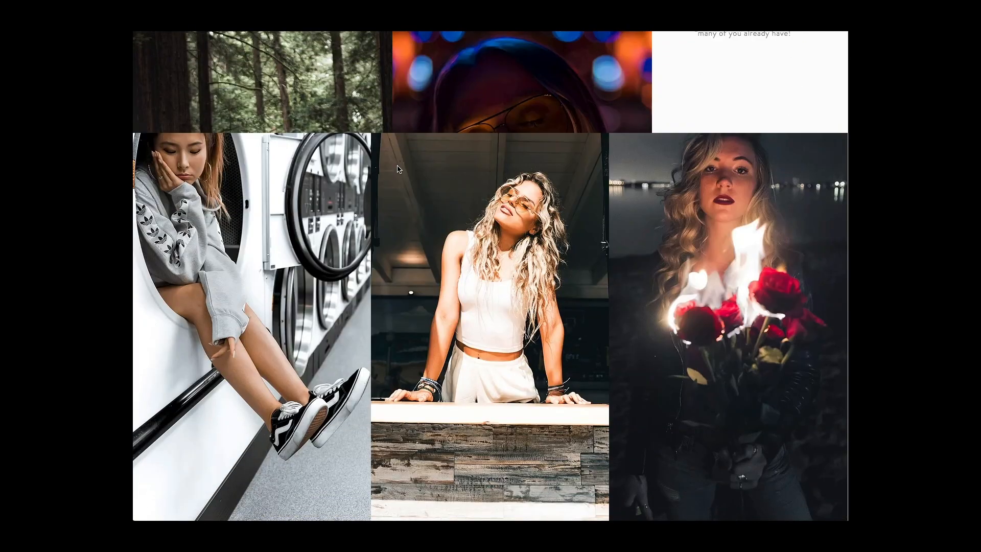
pyautogui.scroll(-3, 409, 174)
pyautogui.scroll(-10, 409, 174)
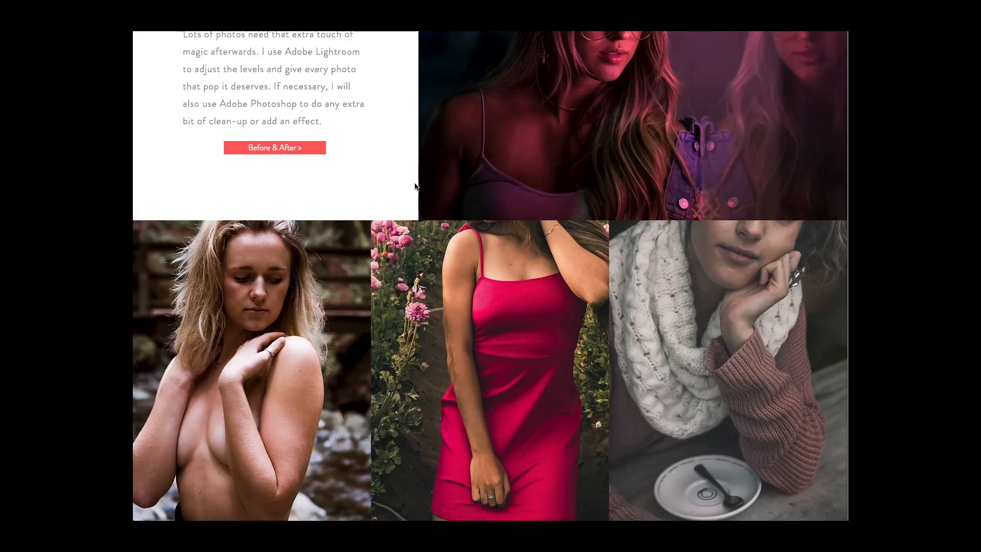
pyautogui.scroll(-5, 415, 182)
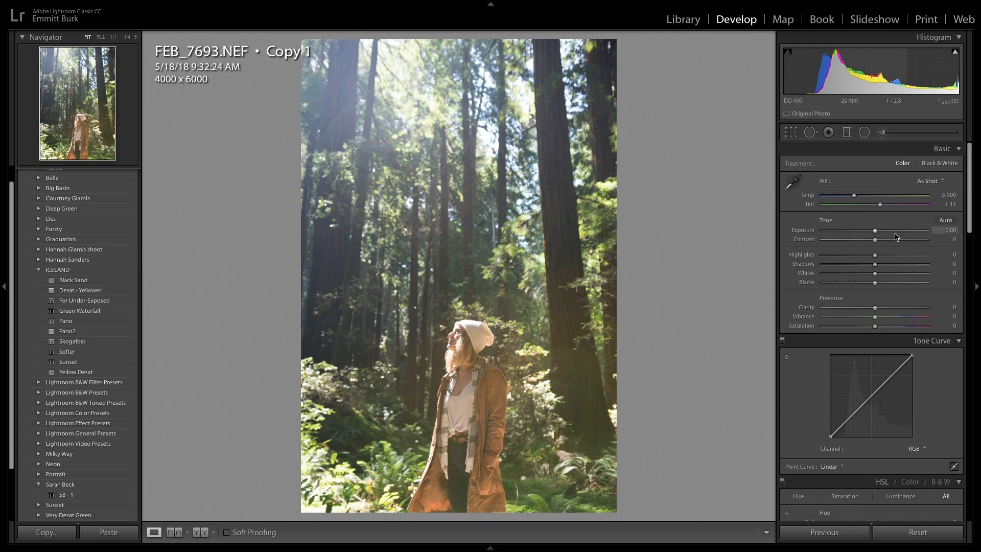
# Adjust the forest portrait's tone with Contrast at +50, Highlights at +54 and Shadows at +37.
pyautogui.moveTo(891, 241); pyautogui.dragTo(900, 242)
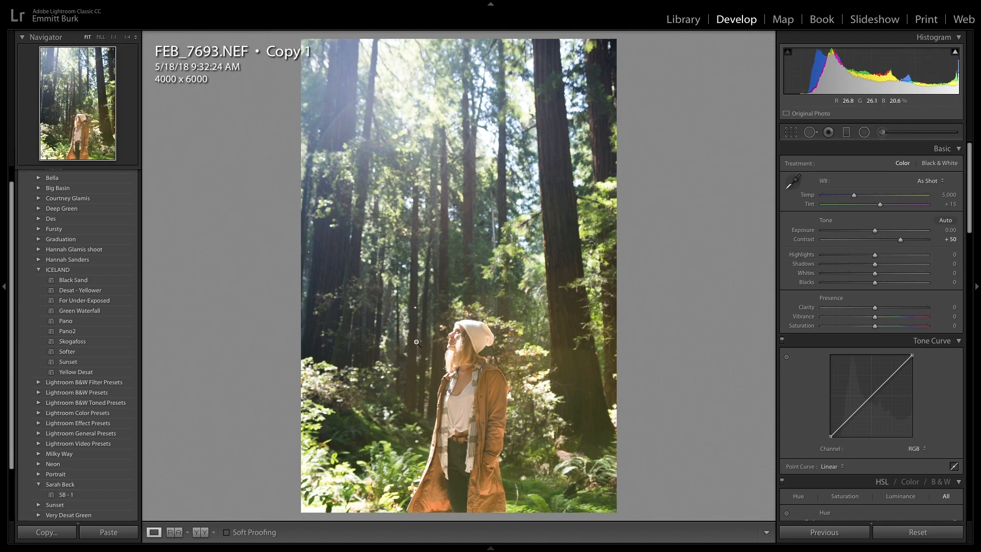
pyautogui.moveTo(881, 256); pyautogui.dragTo(900, 256)
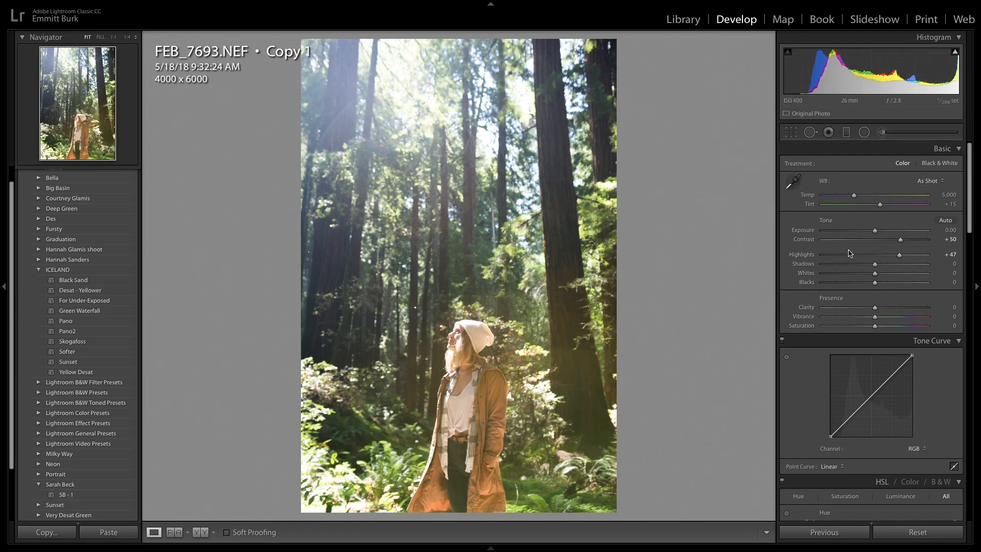
pyautogui.moveTo(900, 256)
pyautogui.keyDown('alt'); pyautogui.mouseDown()
pyautogui.moveTo(968, 252)
pyautogui.moveTo(891, 254)
pyautogui.moveTo(972, 254)
pyautogui.moveTo(830, 256)
pyautogui.moveTo(903, 258)
pyautogui.mouseUp(); pyautogui.keyUp('alt')
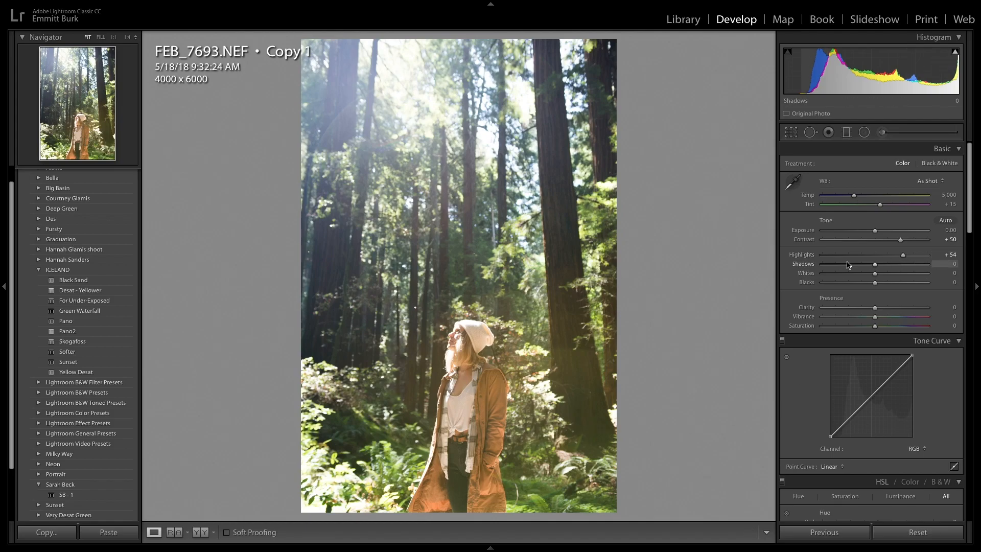
pyautogui.moveTo(873, 265); pyautogui.dragTo(893, 267)
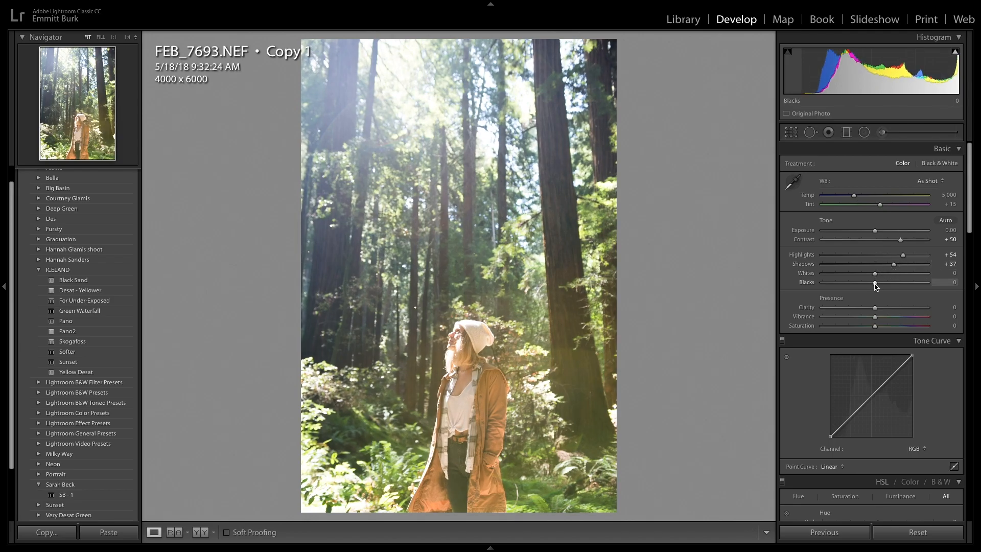
# Set the photo's Blacks to −61, using the clipping preview to judge the shadow clipping.
pyautogui.press('alt')
pyautogui.moveTo(876, 286); pyautogui.dragTo(838, 284)
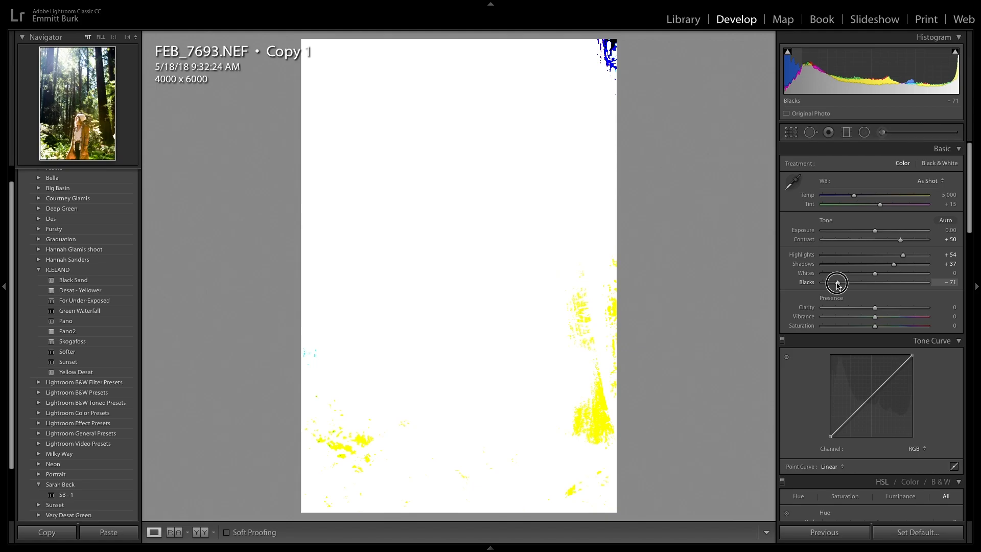
pyautogui.moveTo(838, 284); pyautogui.dragTo(816, 288)
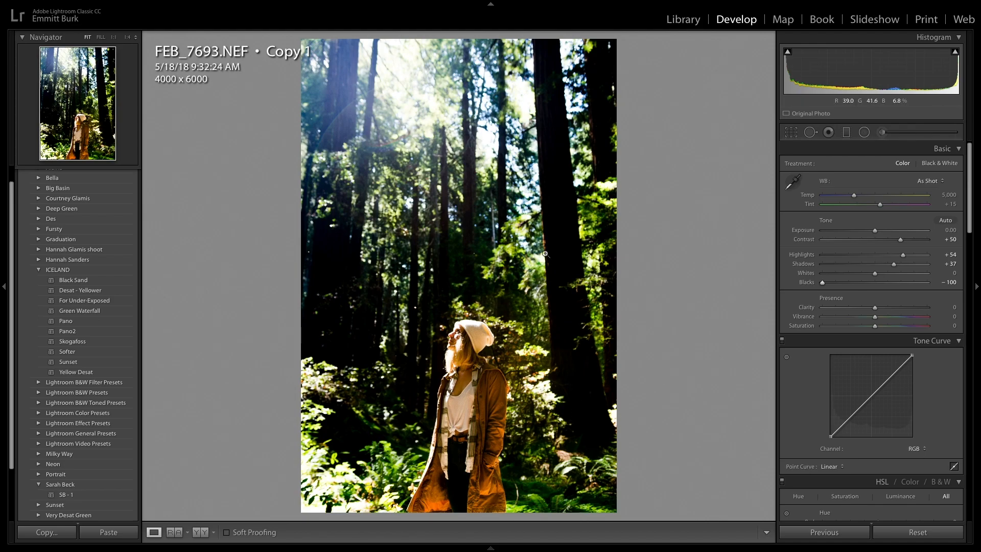
pyautogui.press('alt')
pyautogui.moveTo(824, 288); pyautogui.dragTo(844, 287)
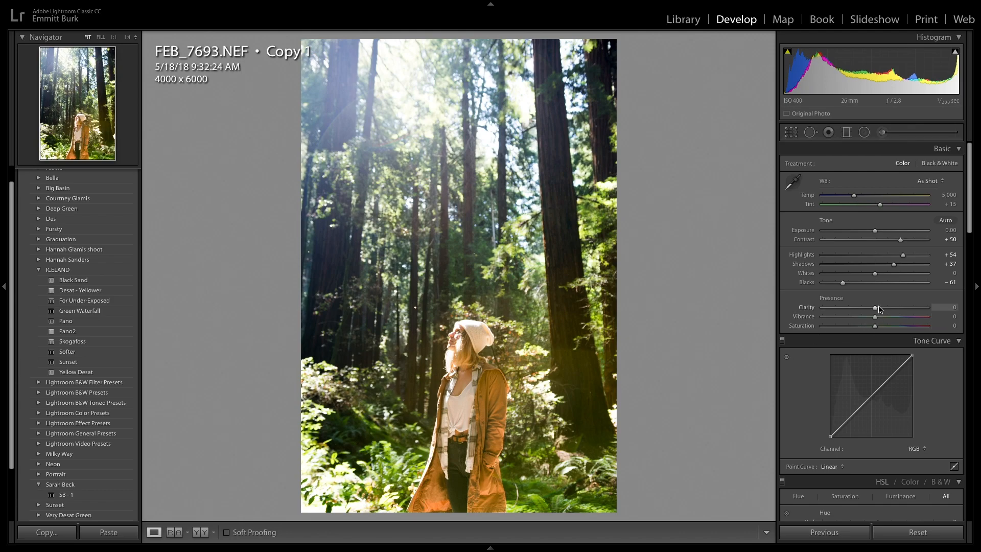
# Set the Presence values to Clarity +24, checked at close zoom on the jacket, Vibrance +21 and Saturation −38.
pyautogui.moveTo(877, 309); pyautogui.dragTo(886, 308)
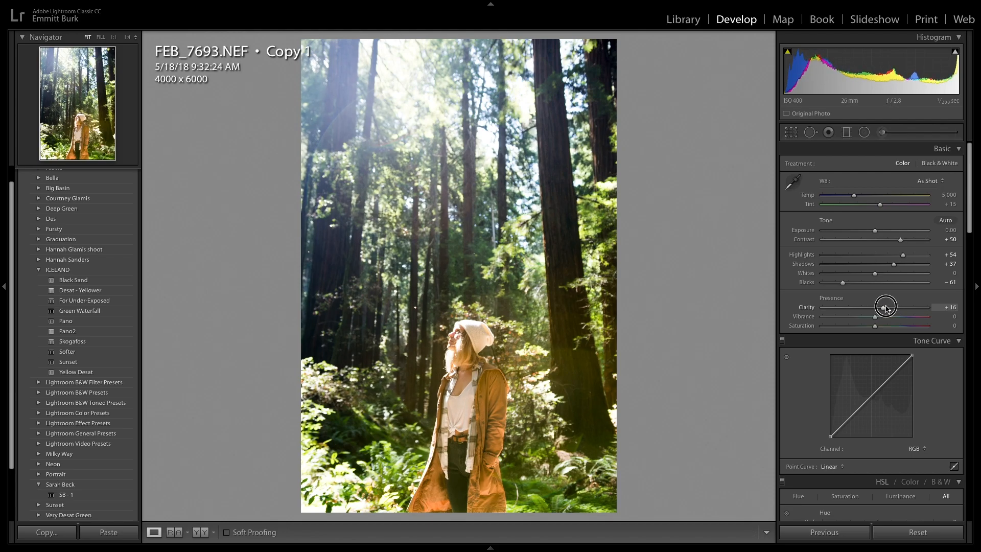
pyautogui.click(481, 404)
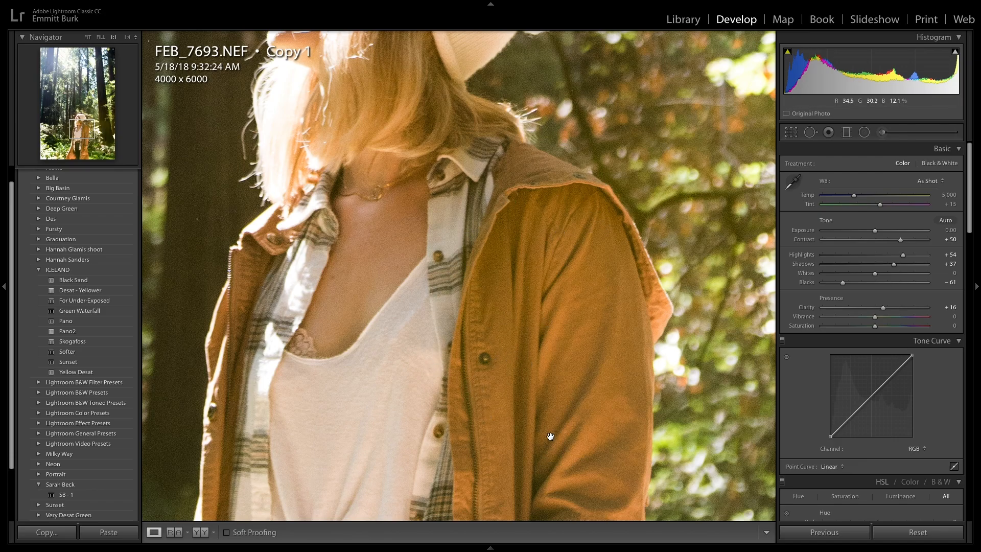
pyautogui.click(887, 308)
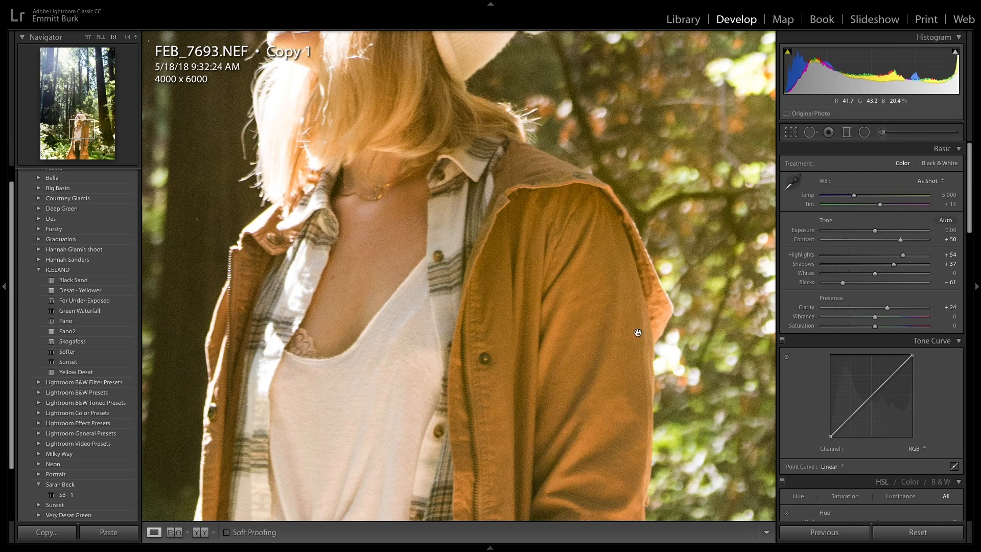
pyautogui.click(507, 324)
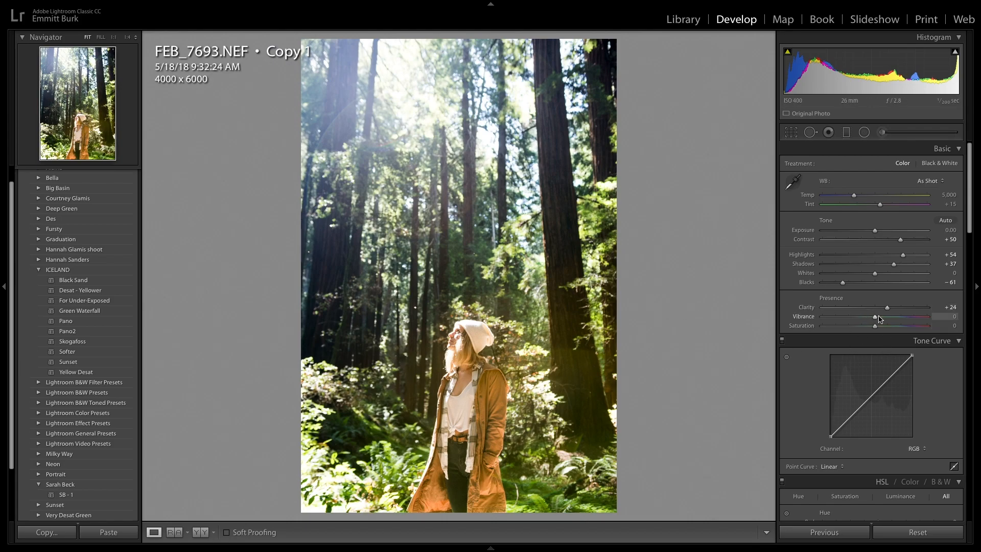
pyautogui.moveTo(877, 319); pyautogui.dragTo(888, 320)
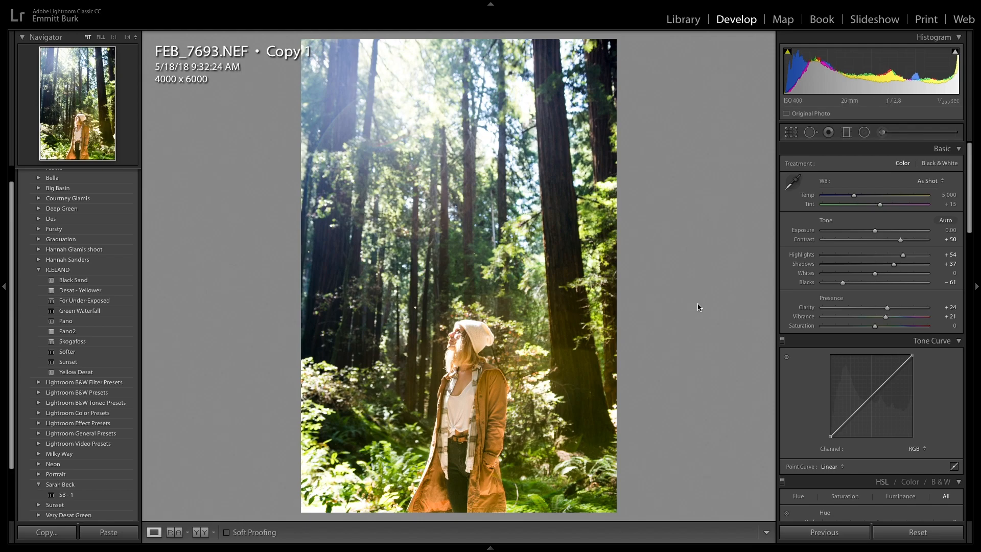
pyautogui.moveTo(873, 327); pyautogui.dragTo(853, 332)
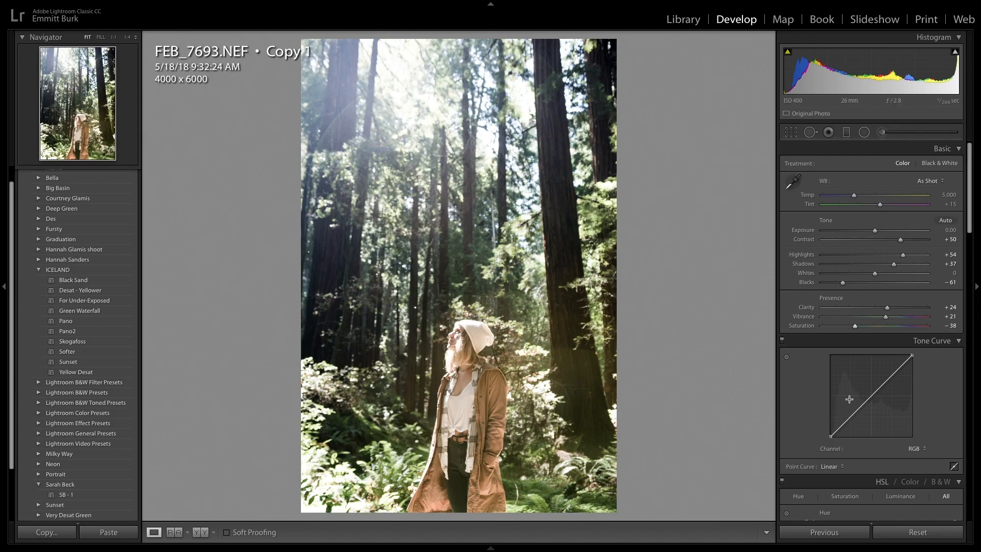
# Shape the RGB tone curve with a slightly lowered shadow point and a highlight point at about 74.1 / 74.5 %.
pyautogui.scroll(-5, 849, 399)
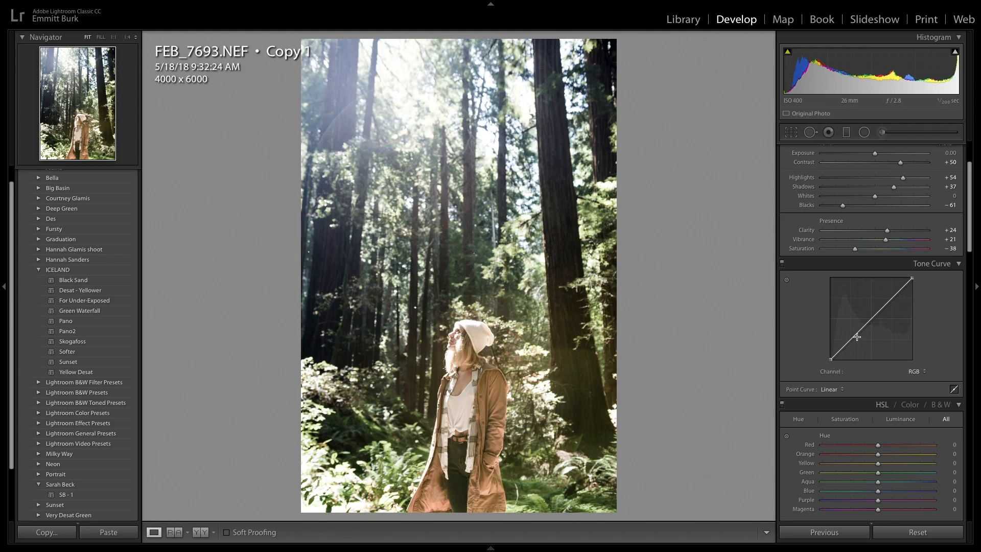
pyautogui.moveTo(853, 338); pyautogui.dragTo(830, 340)
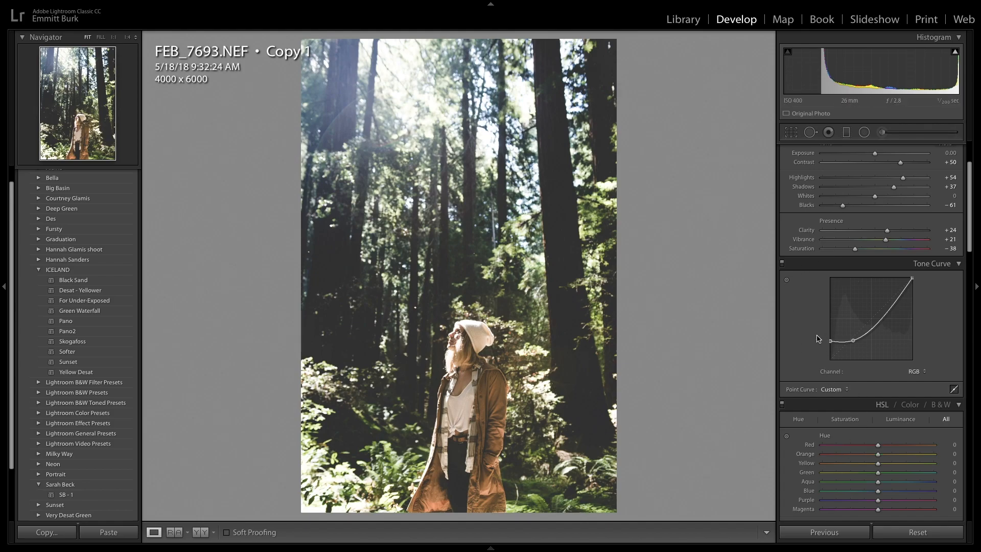
pyautogui.moveTo(832, 341); pyautogui.dragTo(830, 359)
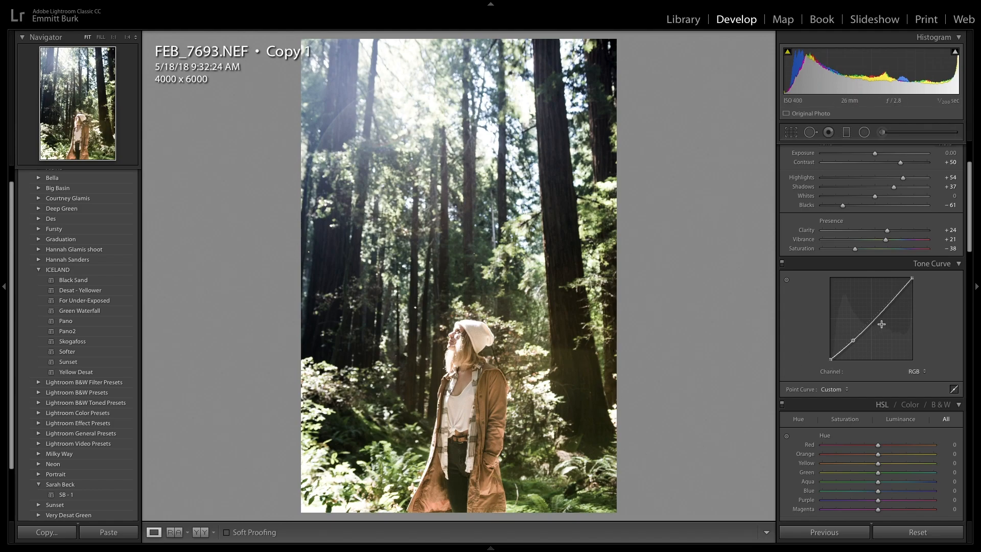
pyautogui.click(853, 343)
pyautogui.moveTo(891, 300); pyautogui.dragTo(887, 296)
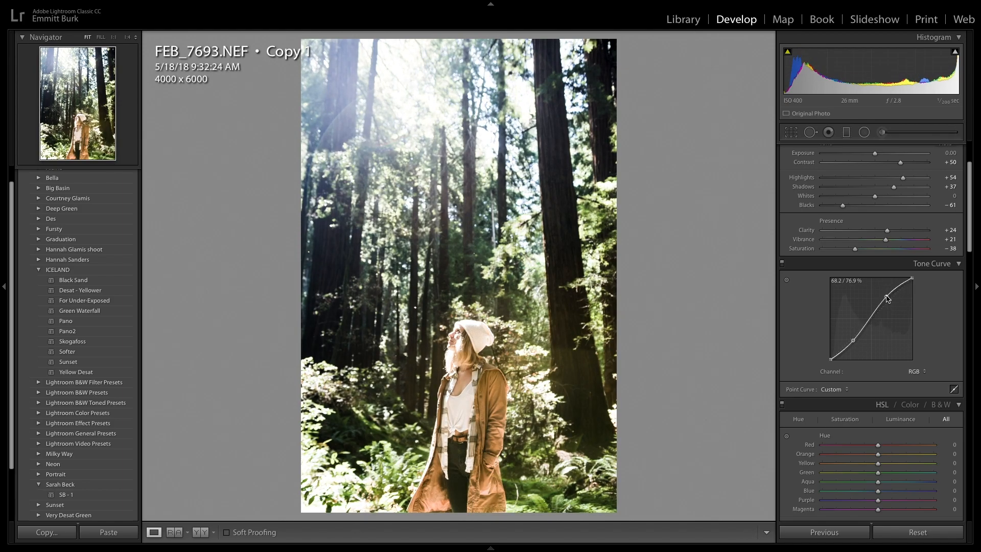
pyautogui.doubleClick(886, 296)
pyautogui.moveTo(890, 302); pyautogui.dragTo(891, 299)
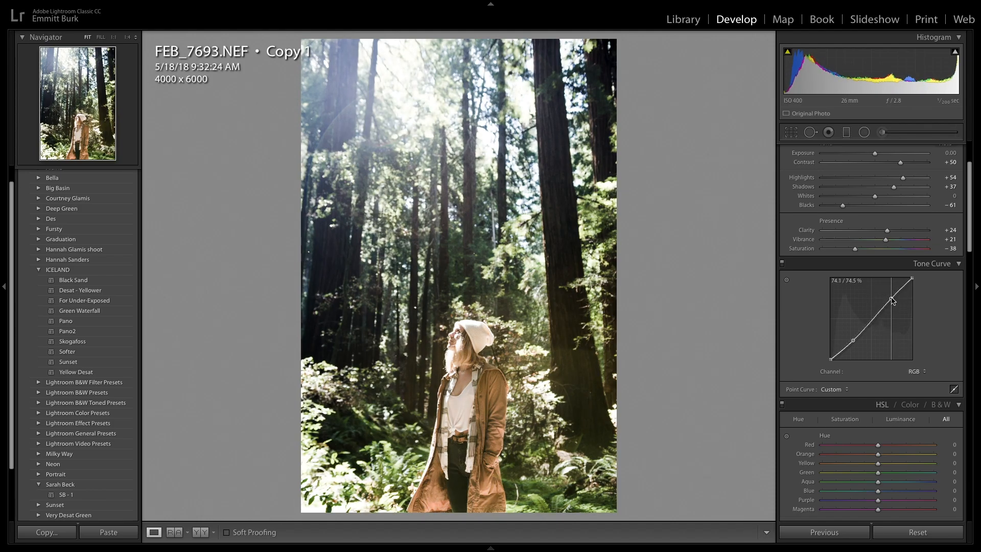
pyautogui.moveTo(853, 341); pyautogui.dragTo(855, 344)
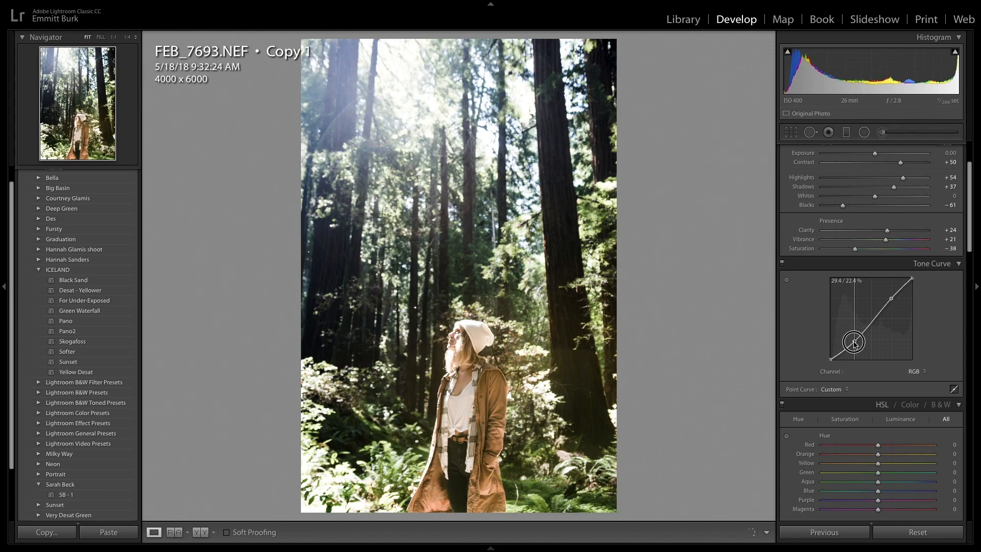
pyautogui.moveTo(853, 344); pyautogui.dragTo(851, 343)
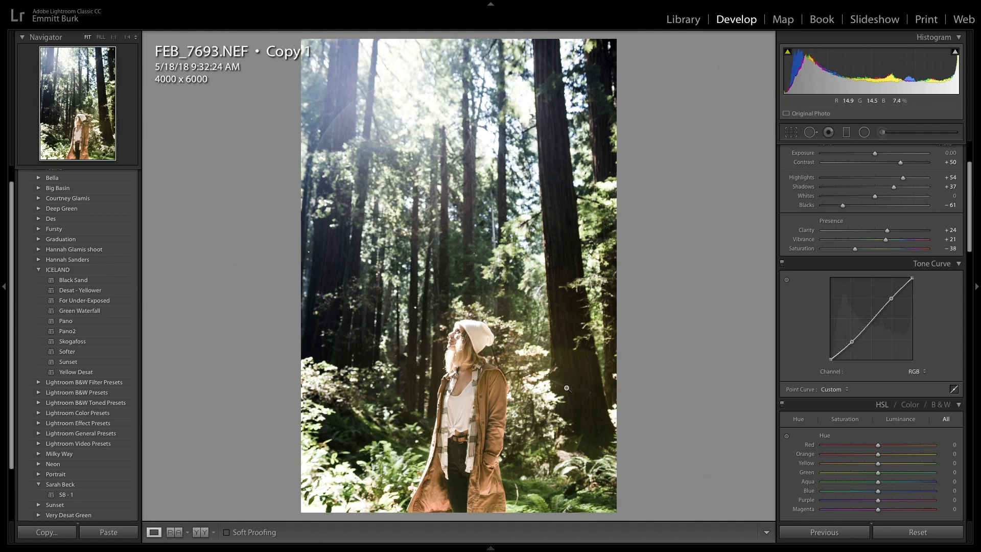
# Shift the HSL hues, setting Yellow to +12 and Green to −36.
pyautogui.scroll(-5, 872, 338)
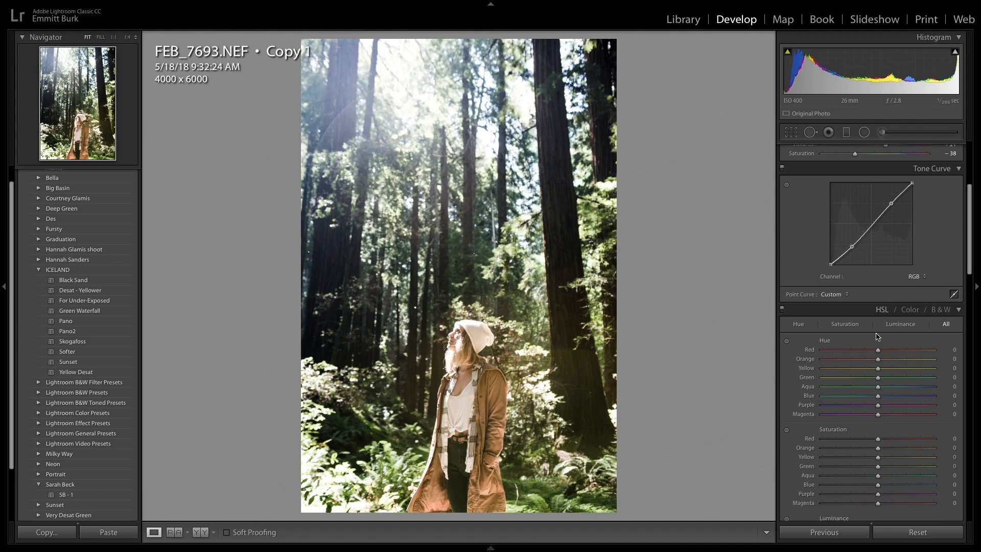
pyautogui.scroll(-1, 872, 339)
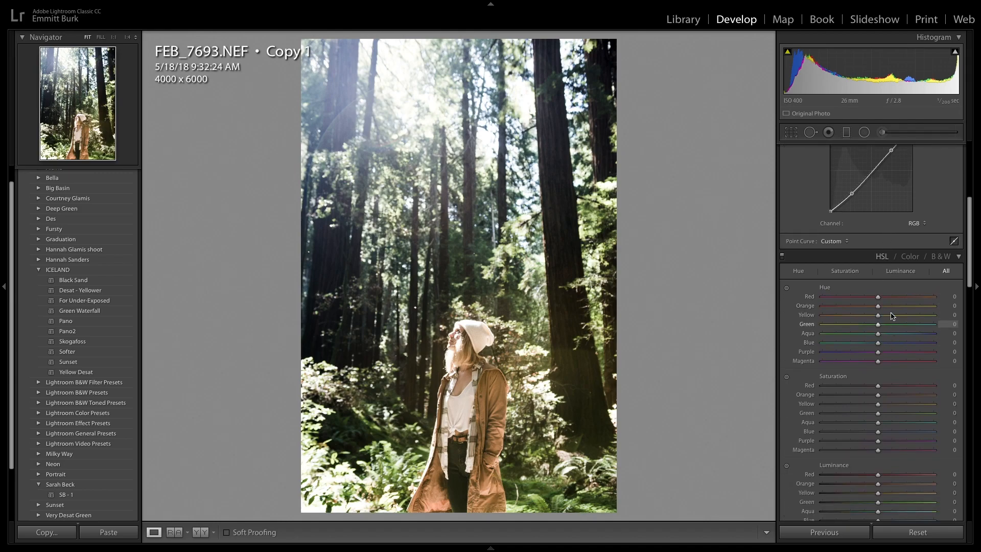
pyautogui.scroll(-2, 889, 450)
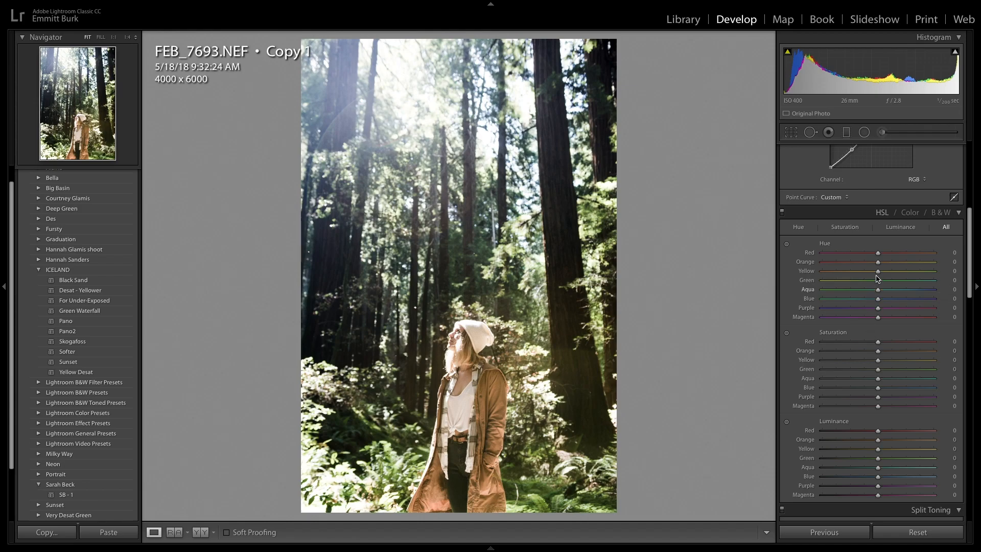
pyautogui.moveTo(879, 271); pyautogui.dragTo(858, 285)
# Boost the HSL color saturation, setting Orange to +56, Yellow to +46, Green to +27 and Blue to +20.
pyautogui.scroll(-2, 863, 344)
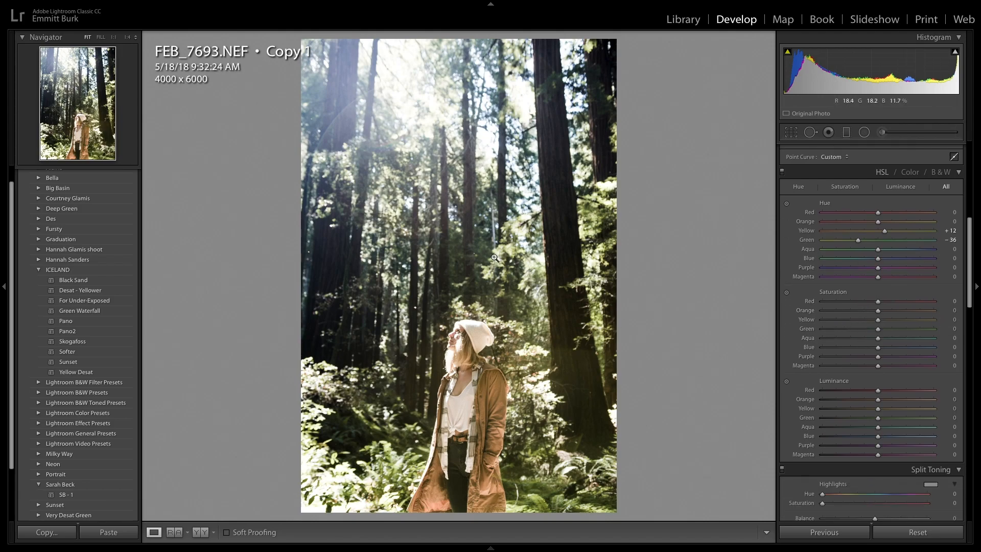
pyautogui.moveTo(877, 310); pyautogui.dragTo(903, 320)
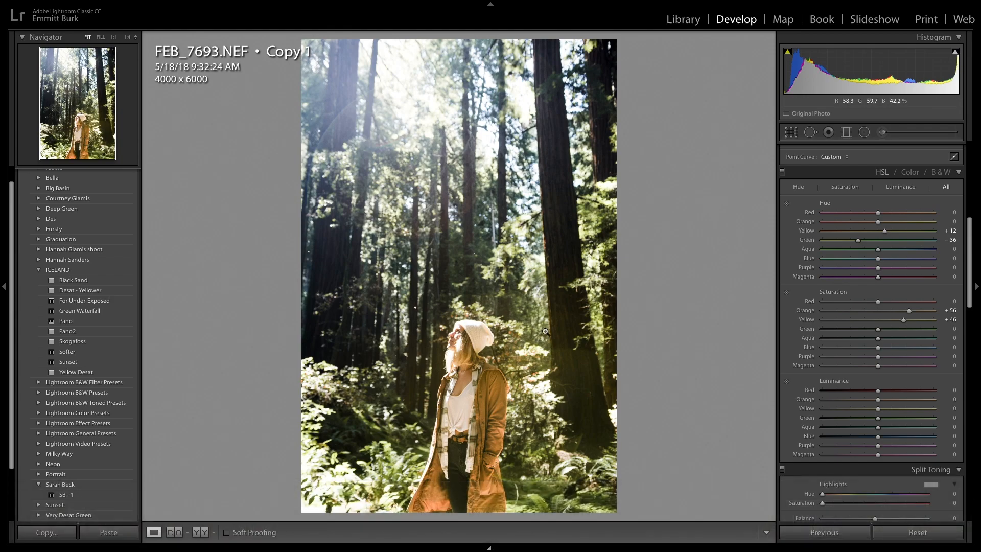
pyautogui.scroll(5, 850, 315)
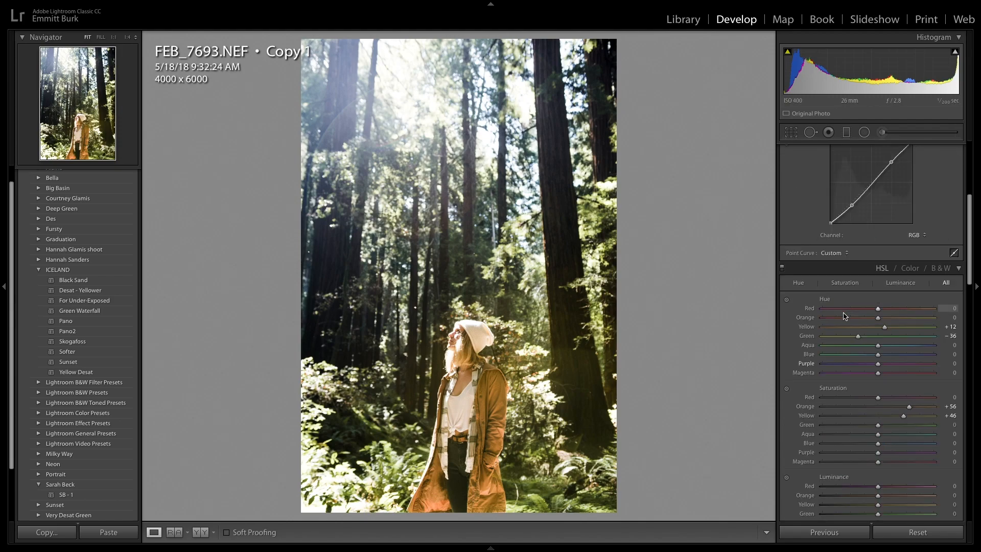
pyautogui.scroll(2, 843, 316)
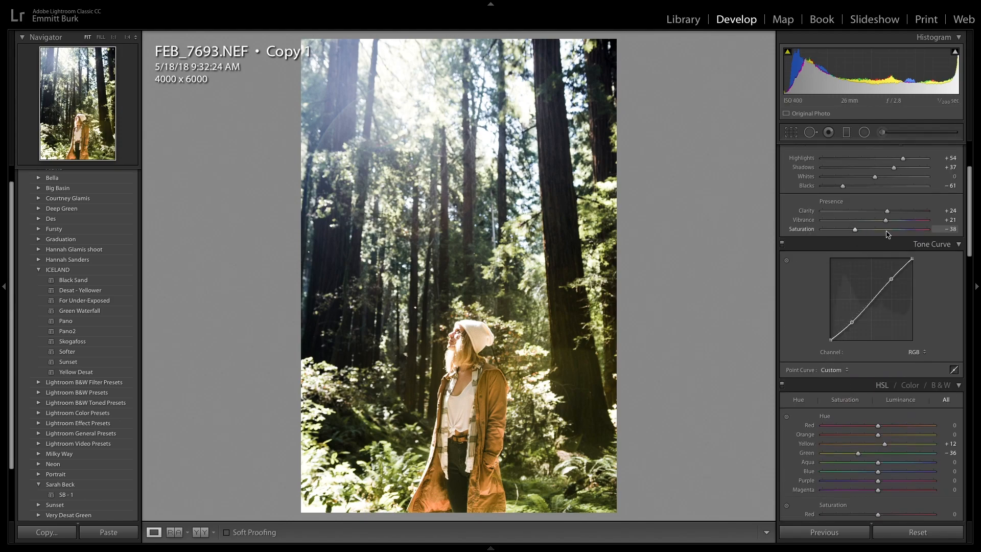
pyautogui.scroll(-5, 895, 397)
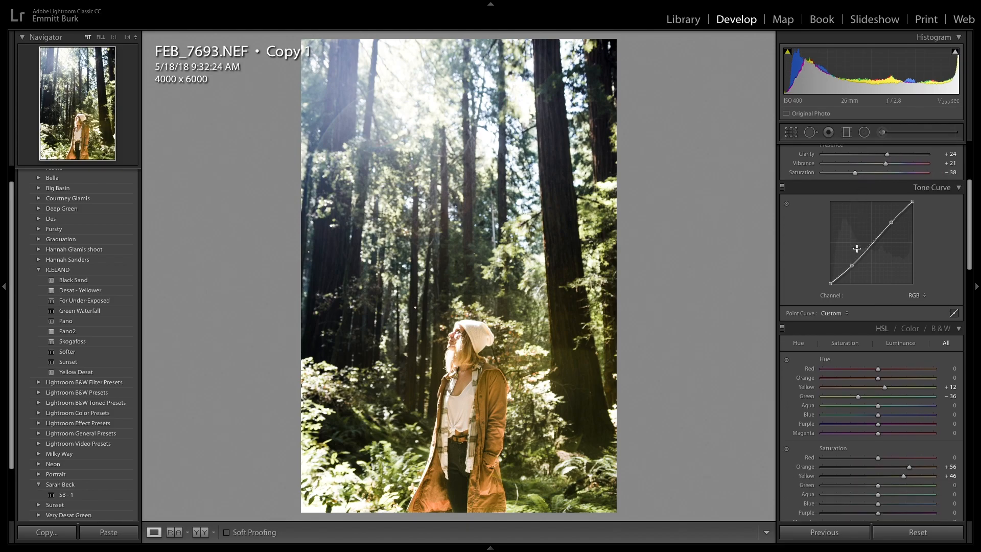
pyautogui.scroll(-1, 894, 397)
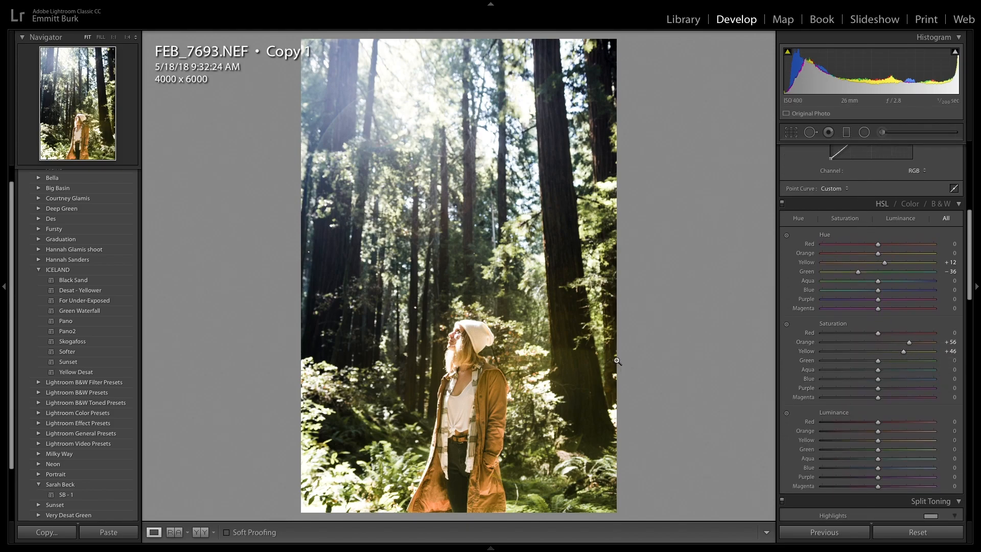
pyautogui.moveTo(878, 365); pyautogui.dragTo(893, 366)
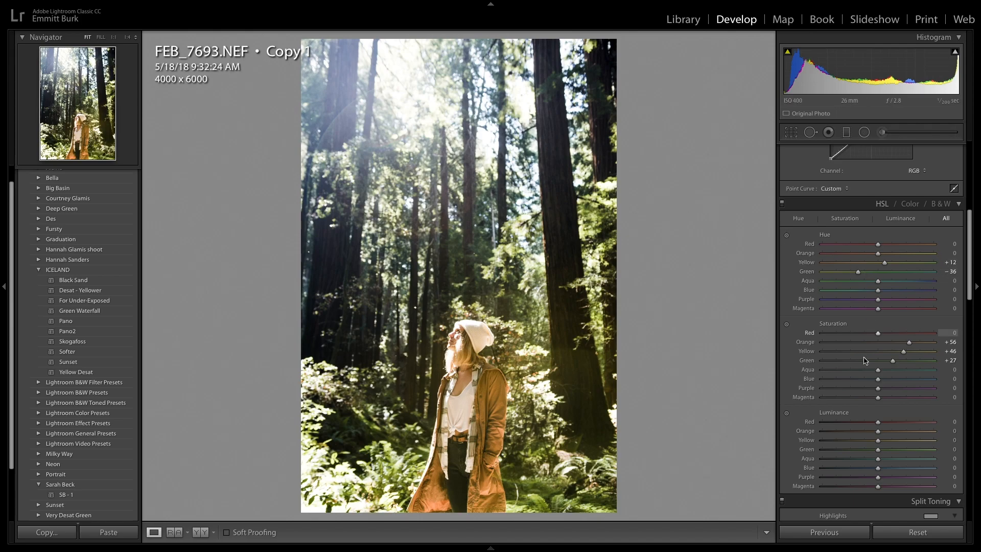
pyautogui.moveTo(878, 379)
pyautogui.mouseDown()
pyautogui.moveTo(918, 378)
pyautogui.moveTo(854, 383)
pyautogui.moveTo(889, 382)
pyautogui.mouseUp()
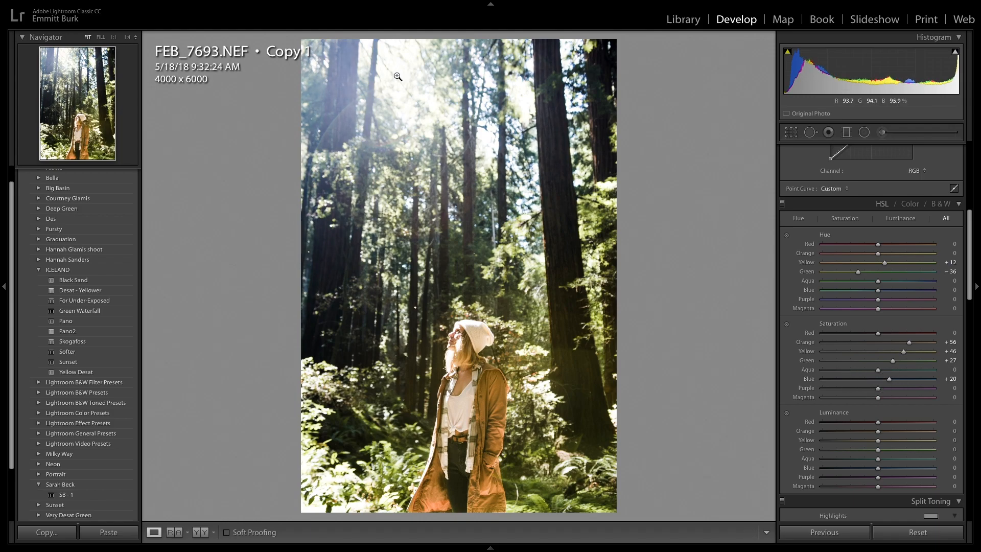
# Adjust the HSL color luminance, setting Orange to −29, Yellow to +32 and Blue to +71.
pyautogui.scroll(-3, 800, 365)
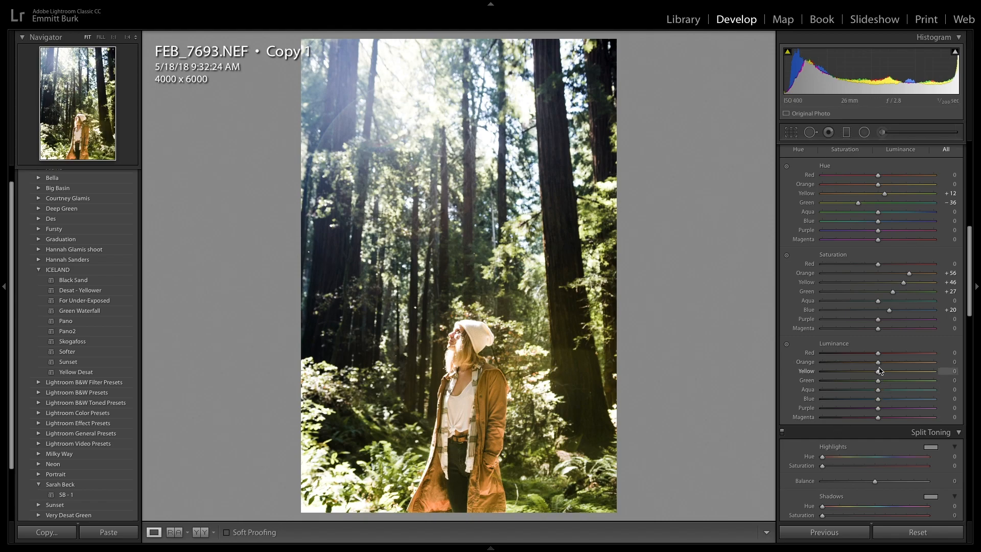
pyautogui.moveTo(881, 374); pyautogui.dragTo(848, 363)
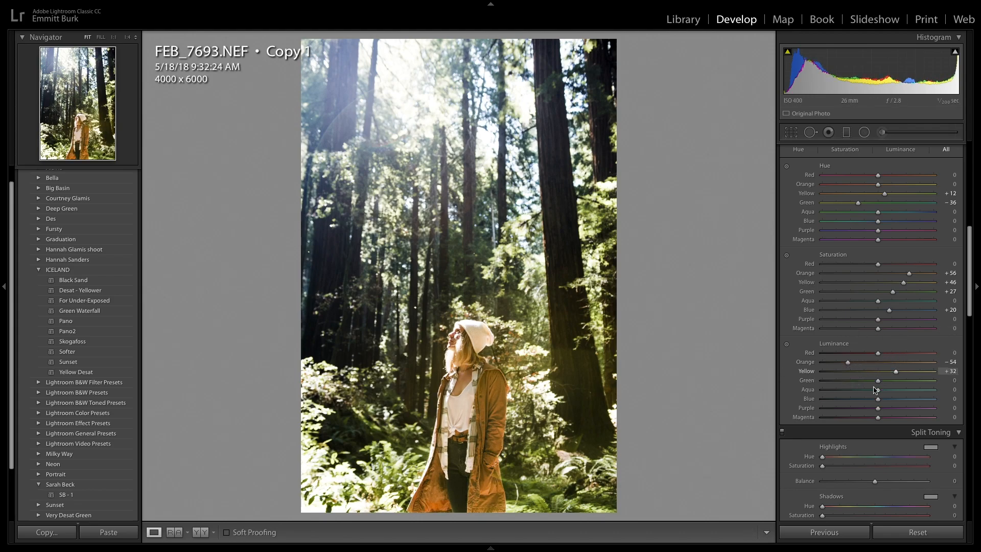
pyautogui.moveTo(849, 365); pyautogui.dragTo(863, 364)
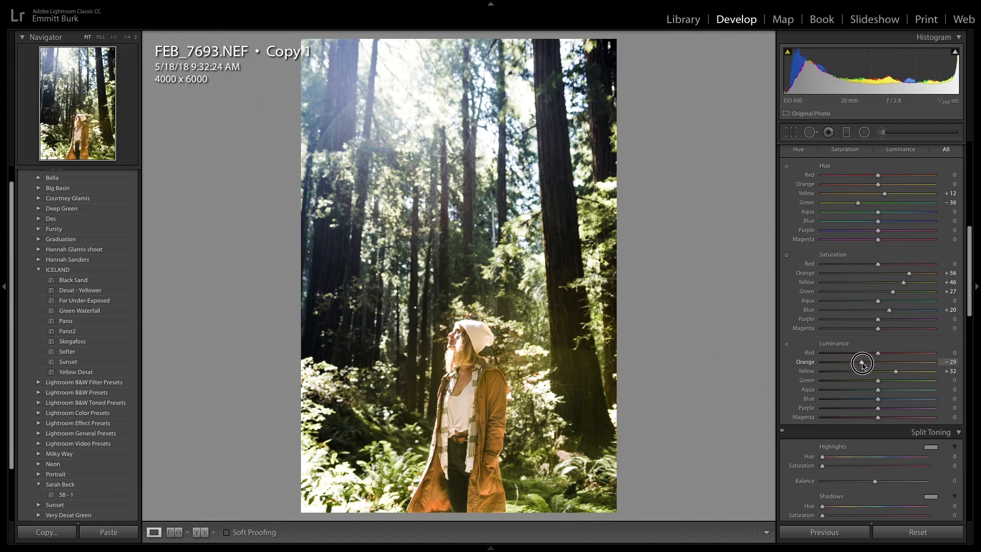
pyautogui.moveTo(896, 371); pyautogui.dragTo(878, 386)
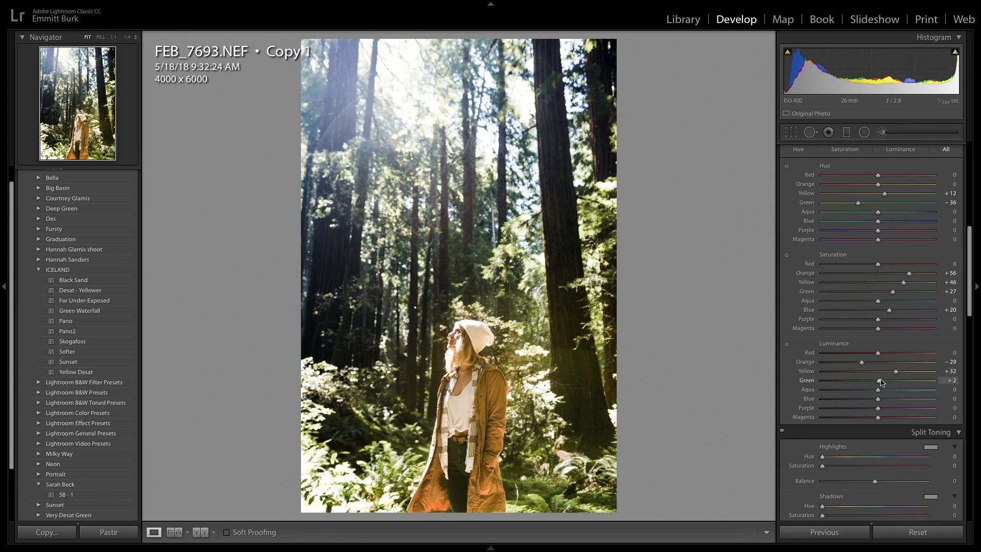
pyautogui.moveTo(878, 399); pyautogui.dragTo(919, 407)
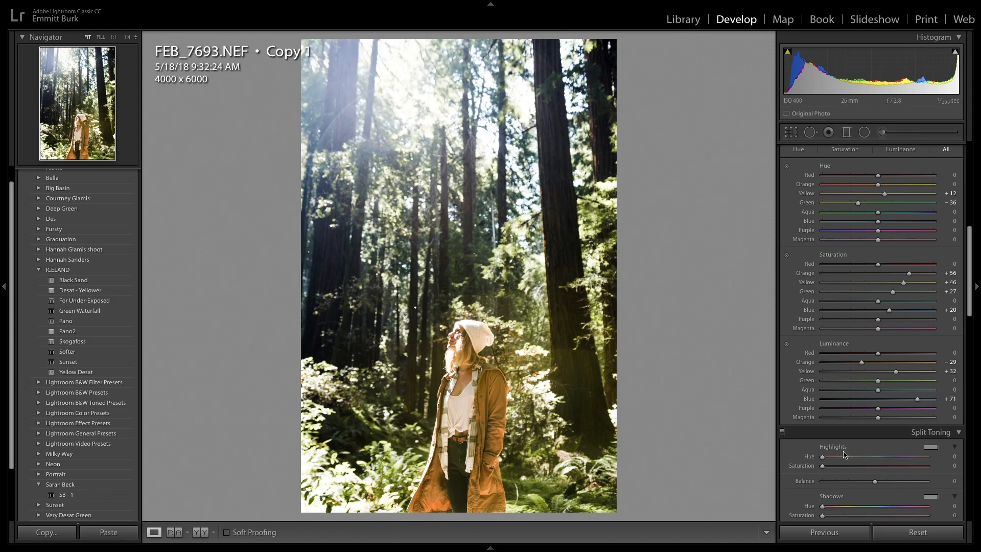
# Split-tone the highlights with a warm tint, using Hue 40 and Saturation 29.
pyautogui.scroll(-5, 844, 454)
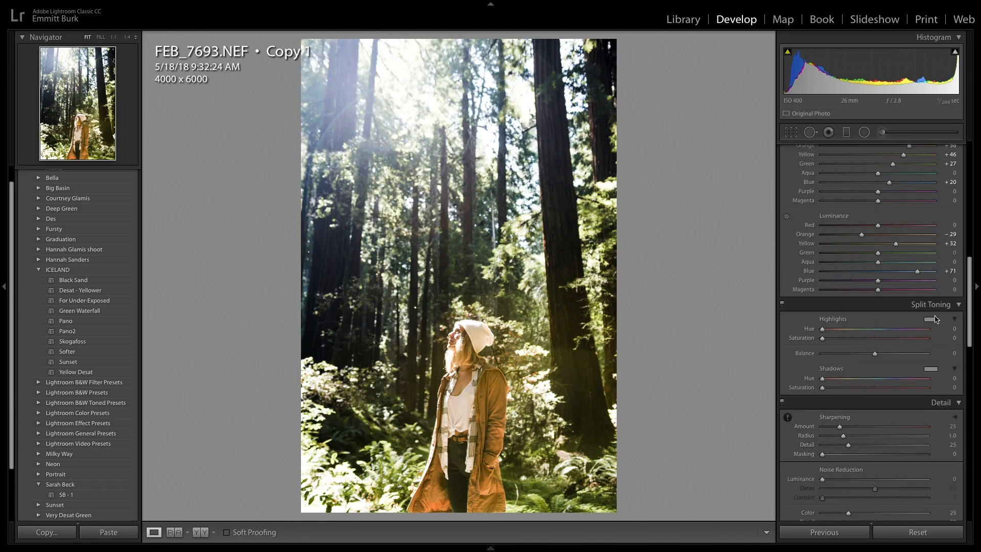
pyautogui.click(933, 319)
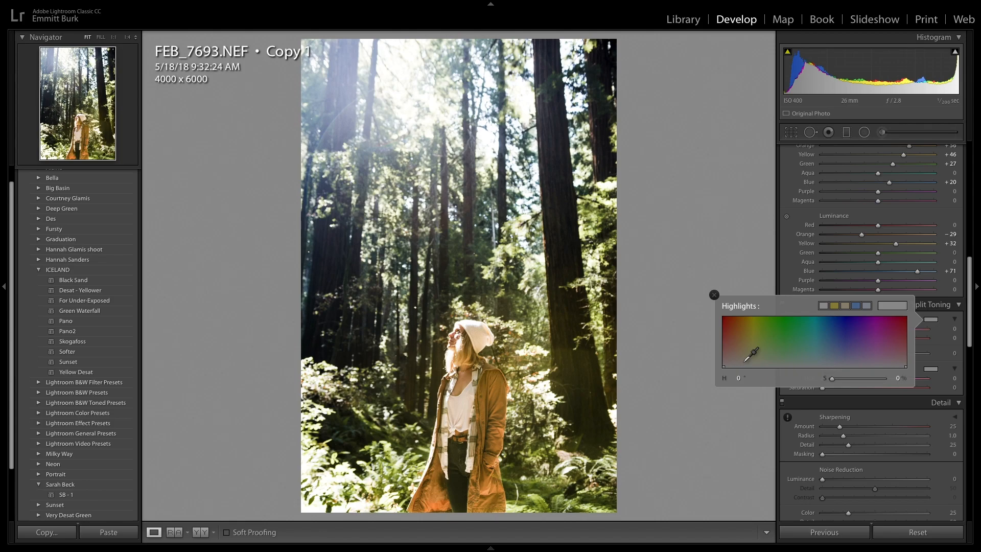
pyautogui.moveTo(744, 360); pyautogui.dragTo(743, 353)
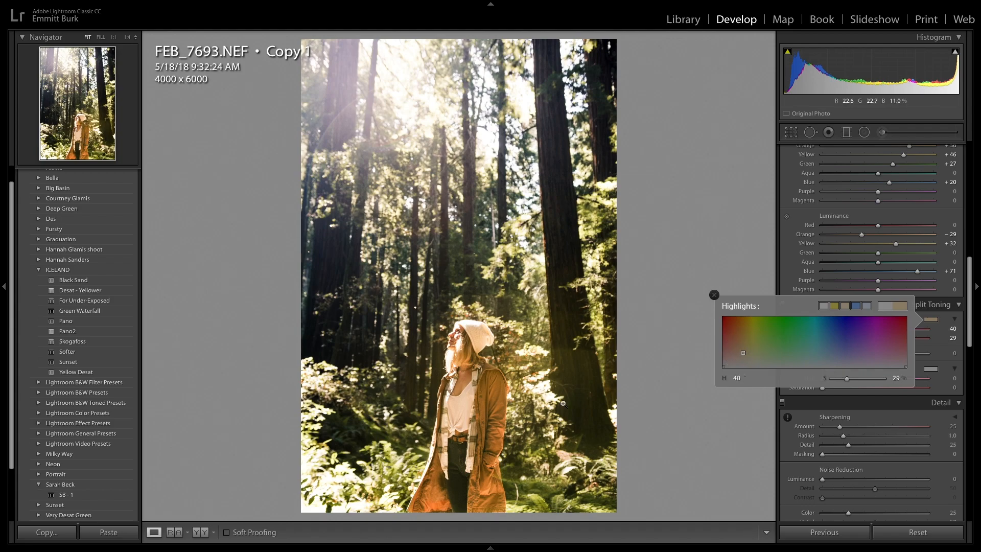
pyautogui.click(941, 361)
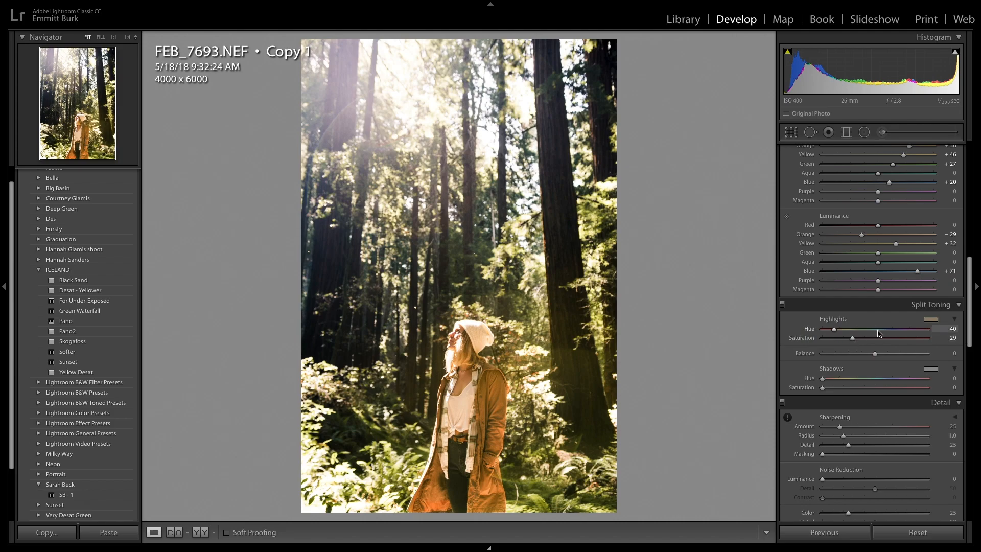
pyautogui.click(931, 319)
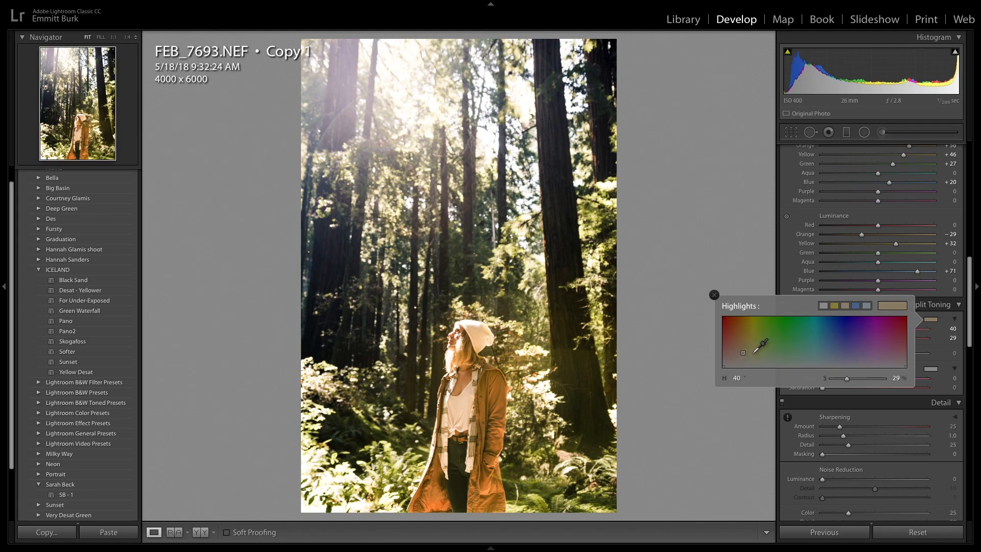
pyautogui.click(714, 295)
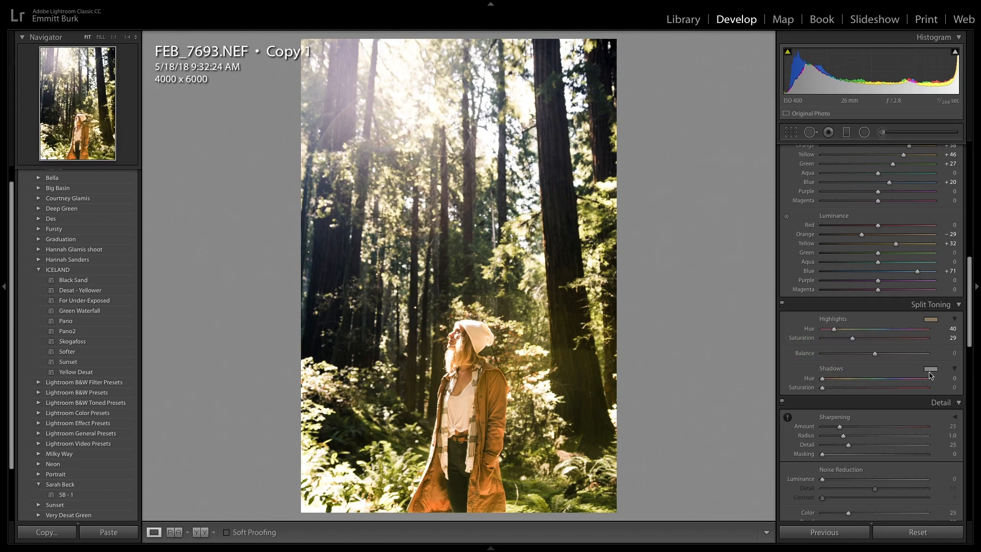
# Split-tone the shadows with a cool blue tint, using Hue 202 and Saturation 9.
pyautogui.click(931, 369)
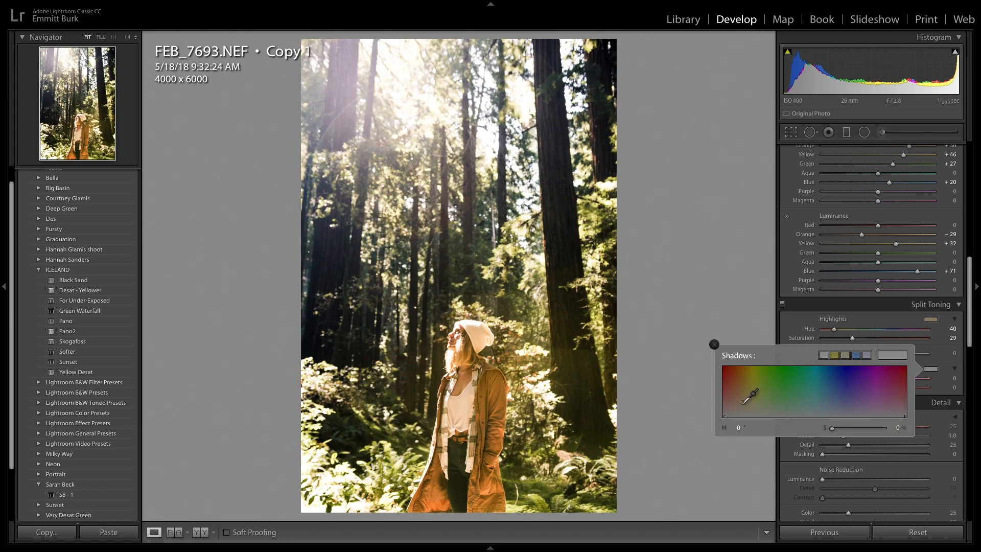
pyautogui.moveTo(823, 403)
pyautogui.mouseDown()
pyautogui.moveTo(829, 395)
pyautogui.moveTo(812, 412)
pyautogui.moveTo(825, 411)
pyautogui.mouseUp()
pyautogui.click(716, 345)
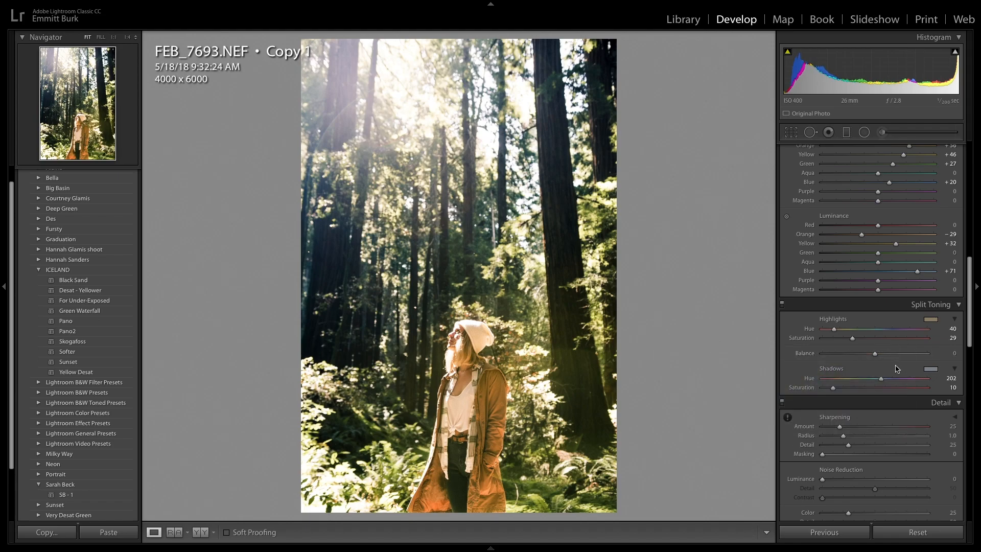
pyautogui.moveTo(832, 390); pyautogui.dragTo(832, 391)
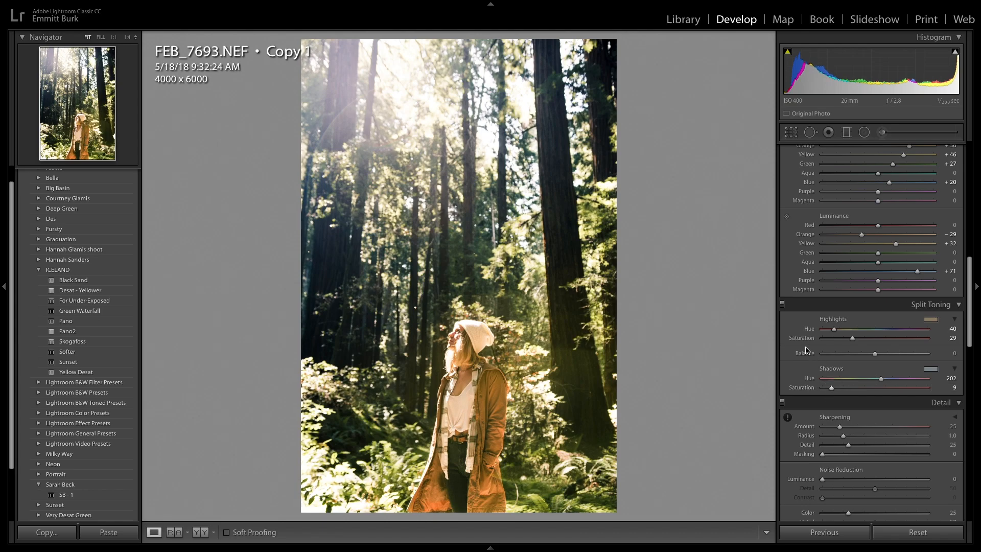
# Compare the photo with and without split toning, and set the split toning Balance to −24.
pyautogui.click(783, 305)
pyautogui.click(782, 305)
pyautogui.click(783, 305)
pyautogui.click(782, 305)
pyautogui.moveTo(864, 353)
pyautogui.mouseDown()
pyautogui.moveTo(849, 352)
pyautogui.moveTo(925, 348)
pyautogui.moveTo(823, 357)
pyautogui.moveTo(918, 350)
pyautogui.moveTo(862, 357)
pyautogui.mouseUp()
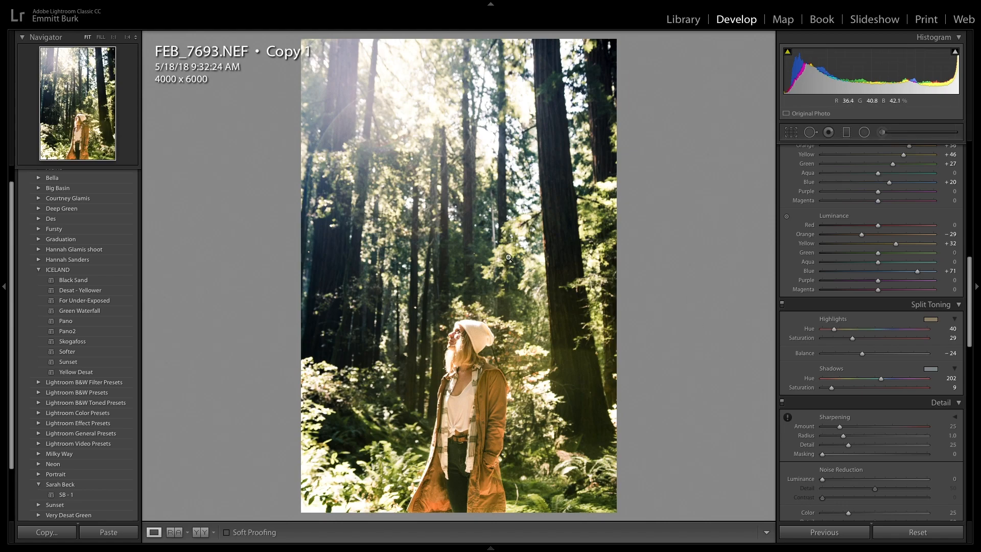
# Set the noise reduction Luminance to 32, checking its smoothing at close zoom on the woman.
pyautogui.scroll(-3, 835, 320)
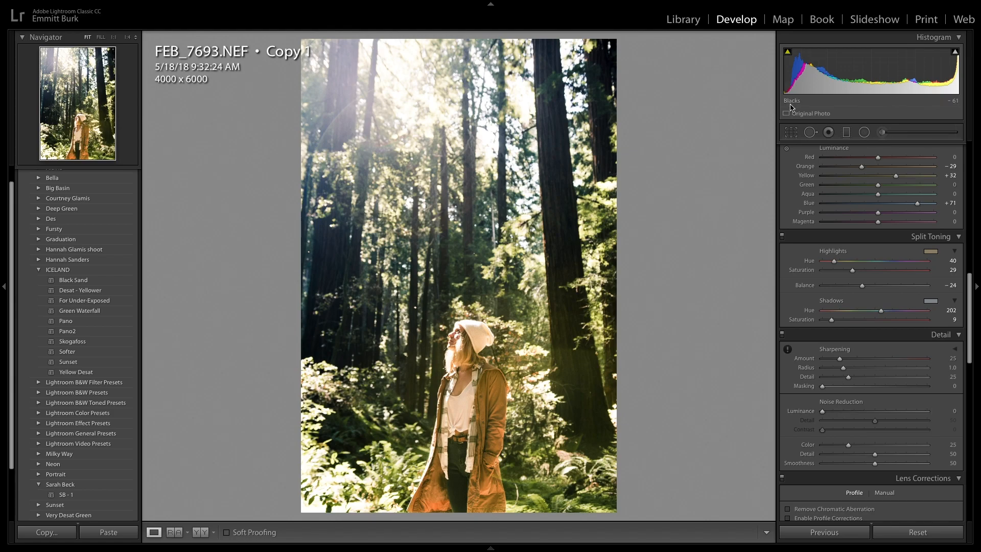
pyautogui.moveTo(848, 412); pyautogui.dragTo(863, 413)
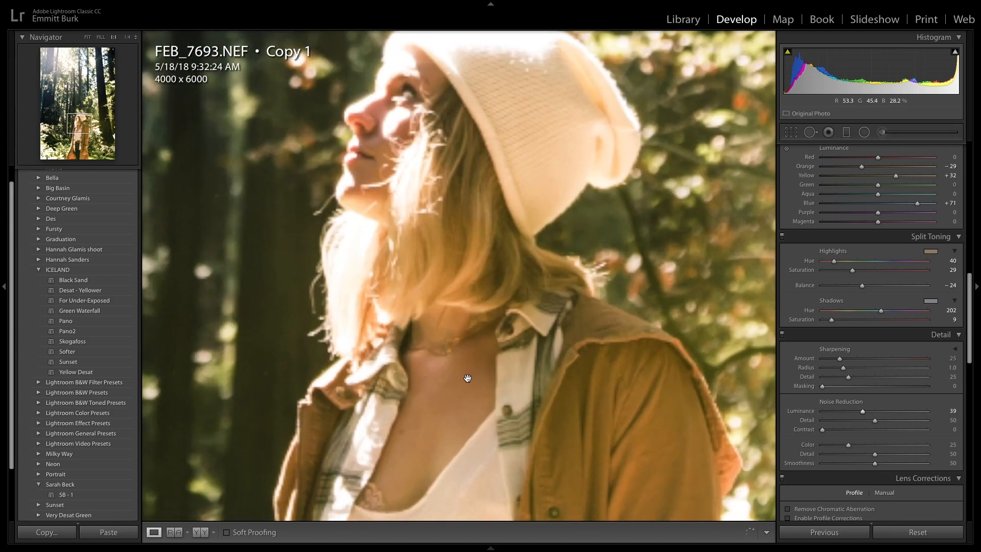
pyautogui.click(467, 377)
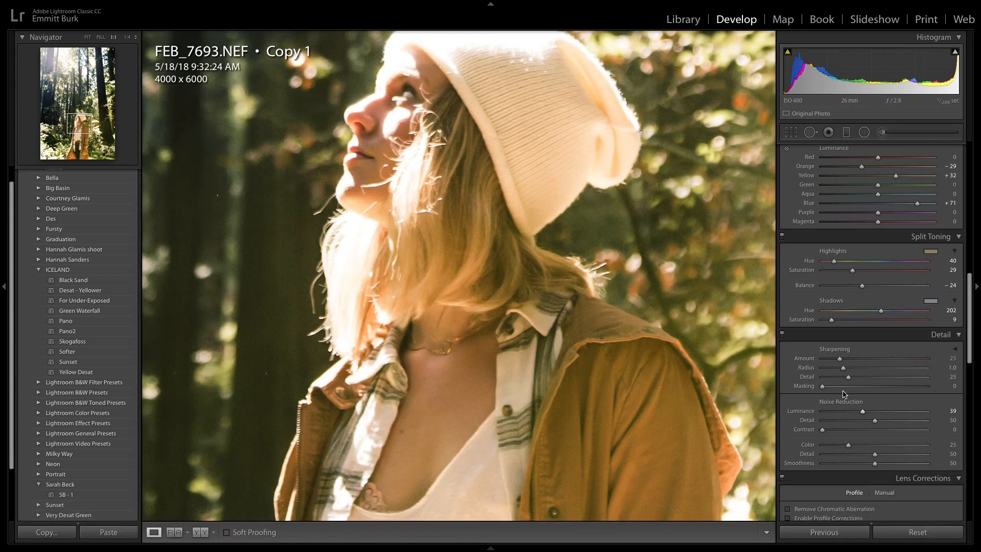
pyautogui.moveTo(863, 412); pyautogui.dragTo(899, 414)
pyautogui.moveTo(898, 412); pyautogui.dragTo(856, 419)
pyautogui.click(497, 366)
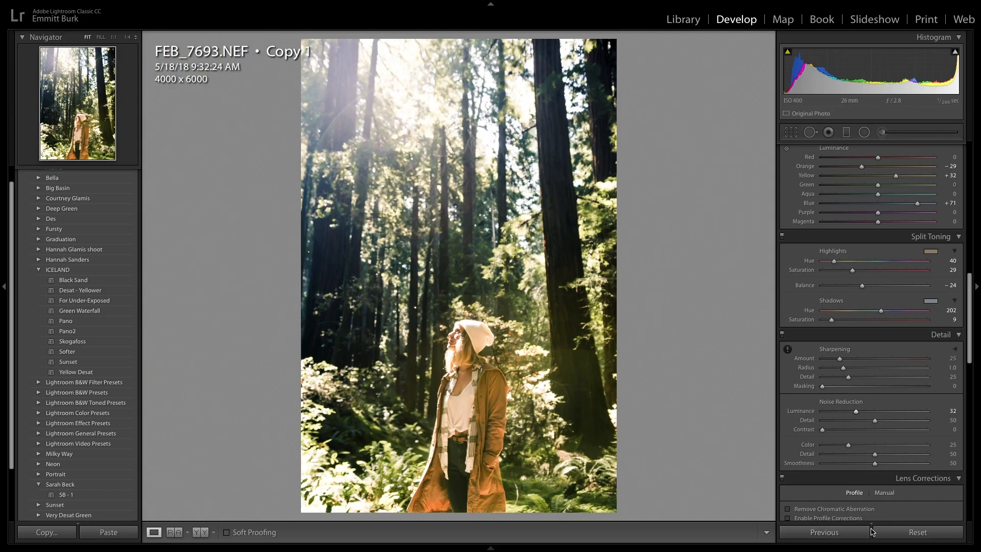
# Enable lens profile corrections for the Sigma 18-35mm lens, comparing the photo with and without them, and remove chromatic aberration.
pyautogui.scroll(-3, 861, 438)
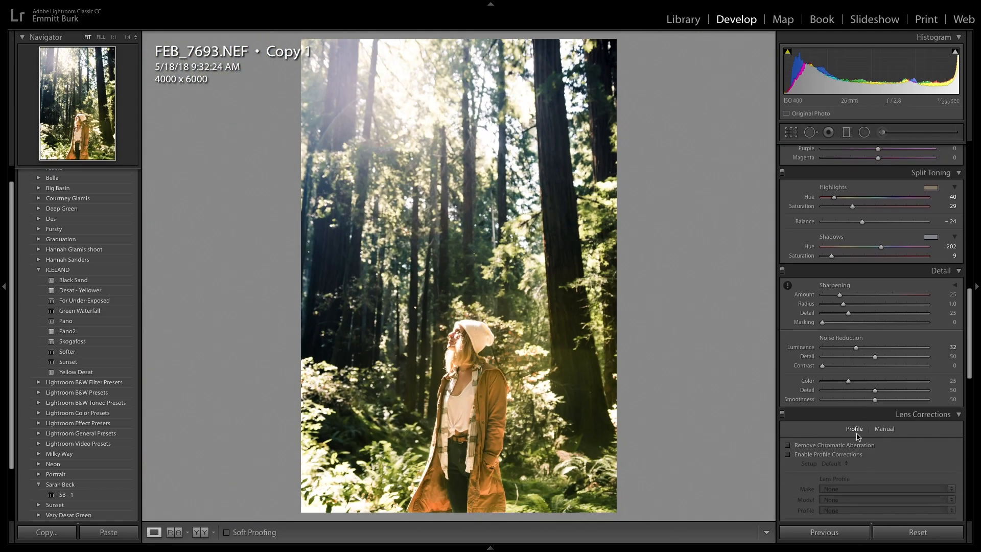
pyautogui.click(826, 456)
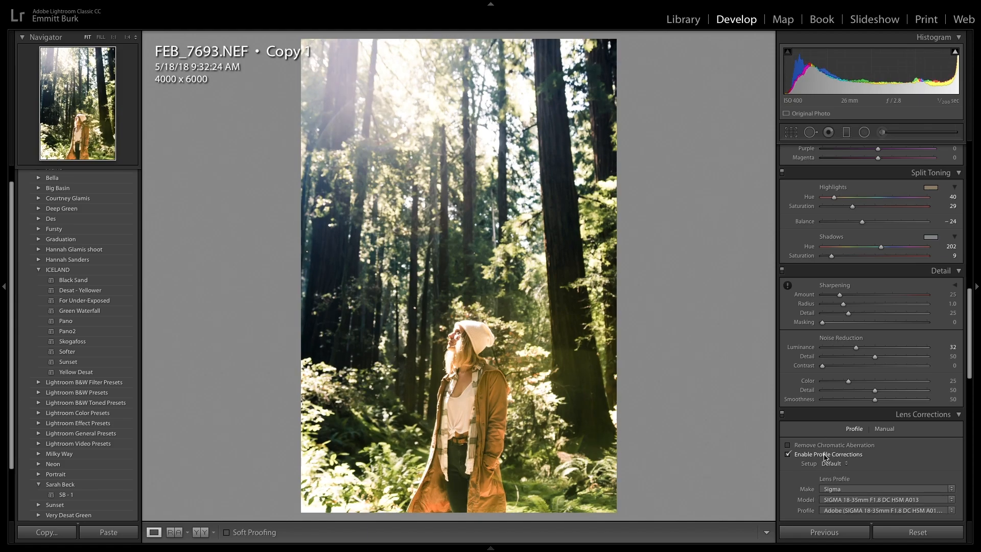
pyautogui.click(826, 456)
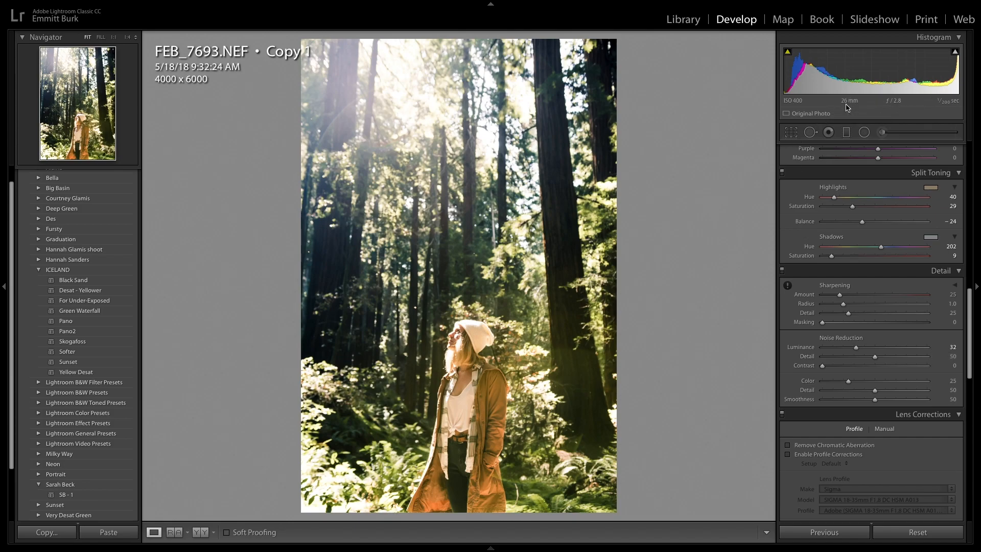
pyautogui.click(844, 460)
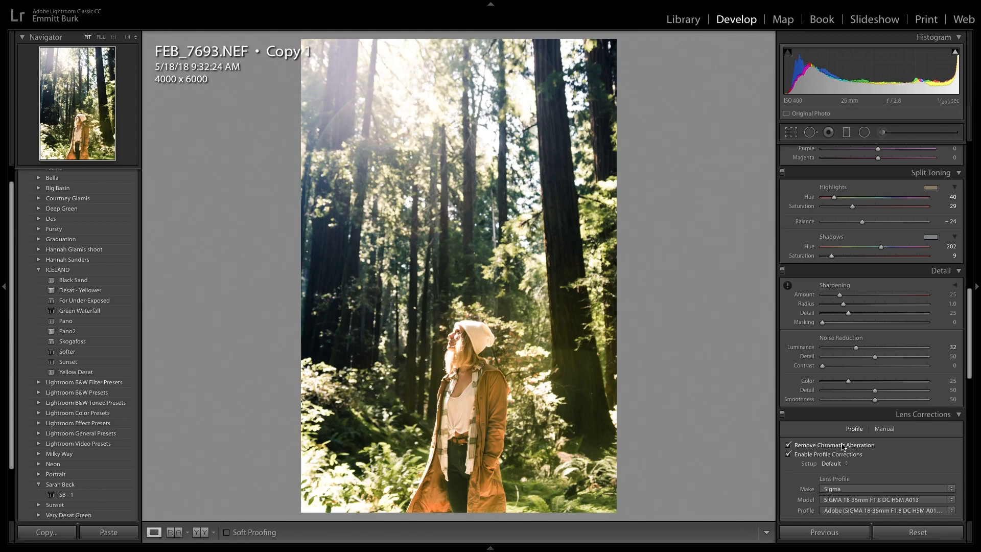
# Review the photo's Develop settings, from the lens correction, Transform and Effects options back through the Basic, Tone Curve and HSL adjustments.
pyautogui.scroll(-1, 842, 449)
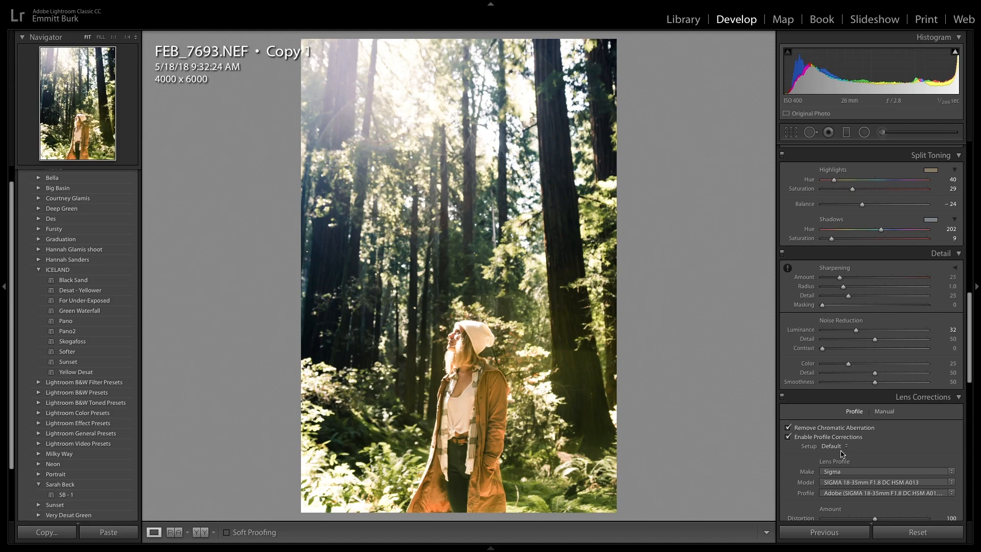
pyautogui.scroll(-10, 843, 431)
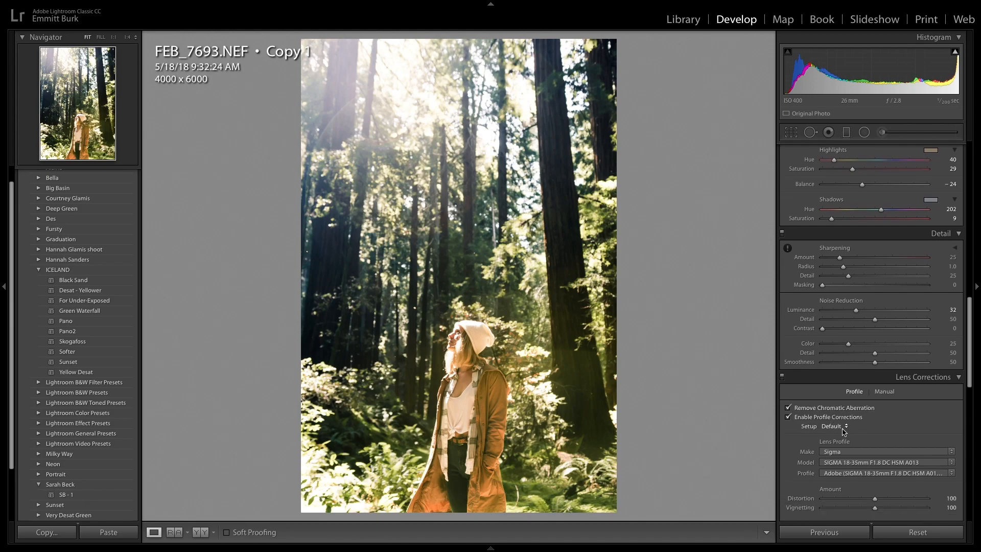
pyautogui.scroll(-10, 843, 431)
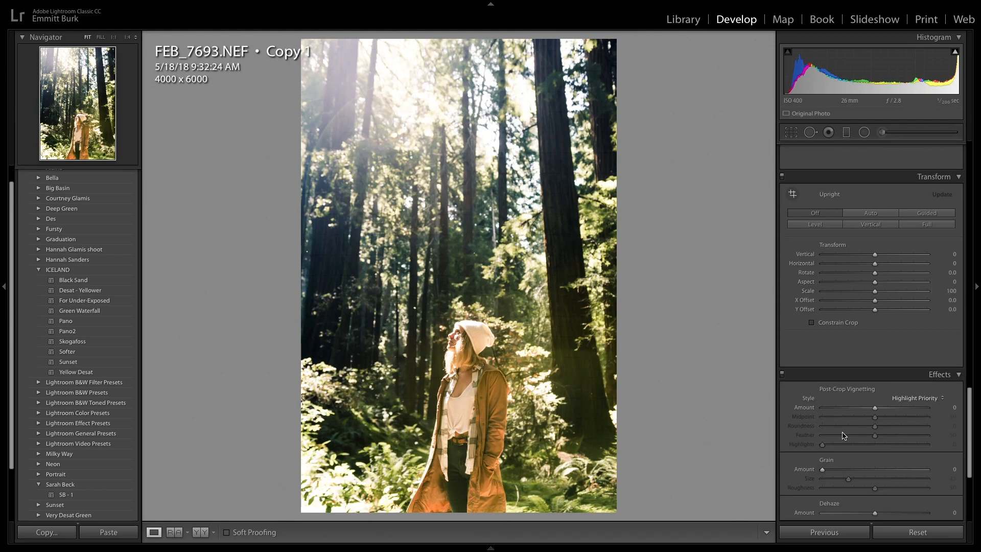
pyautogui.scroll(20, 855, 430)
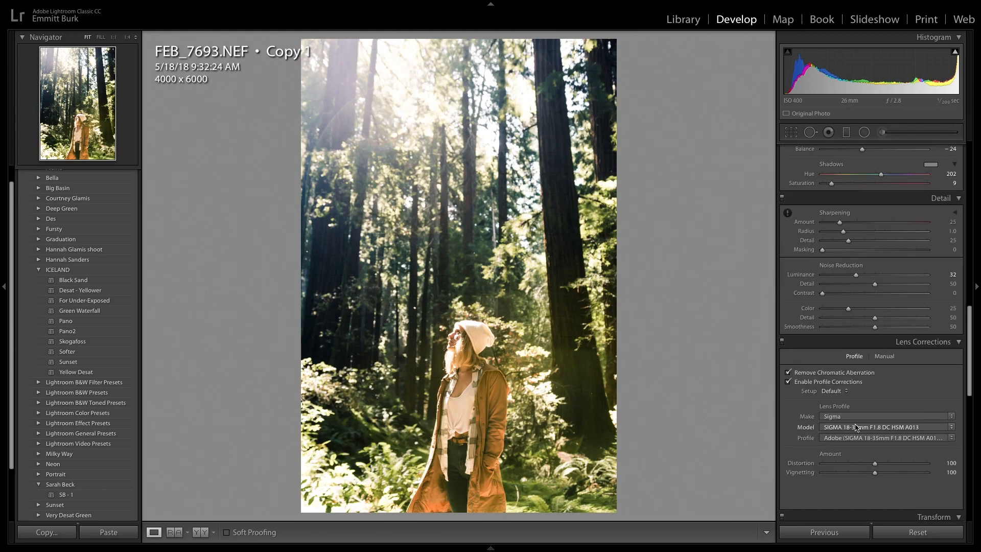
pyautogui.moveTo(547, 550)
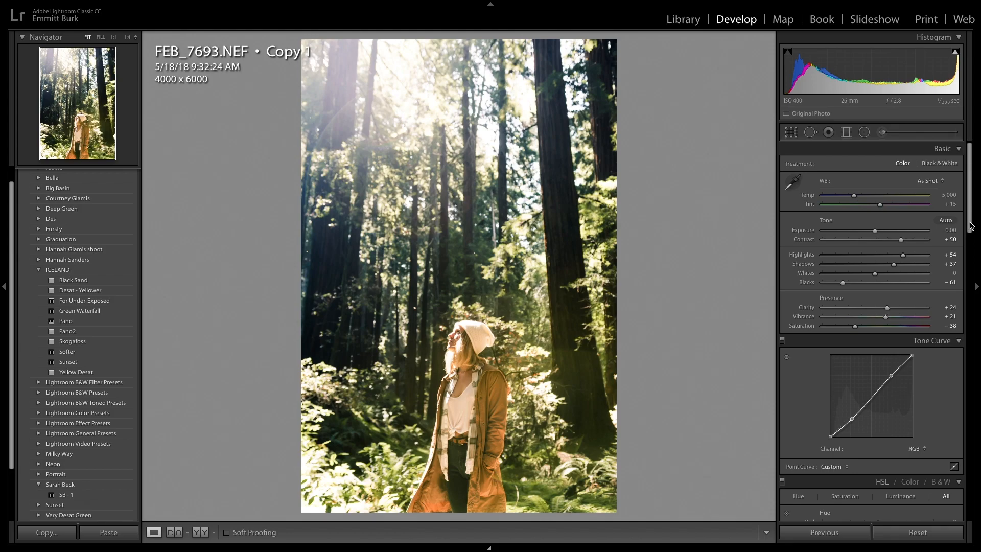
pyautogui.moveTo(969, 226); pyautogui.dragTo(975, 333)
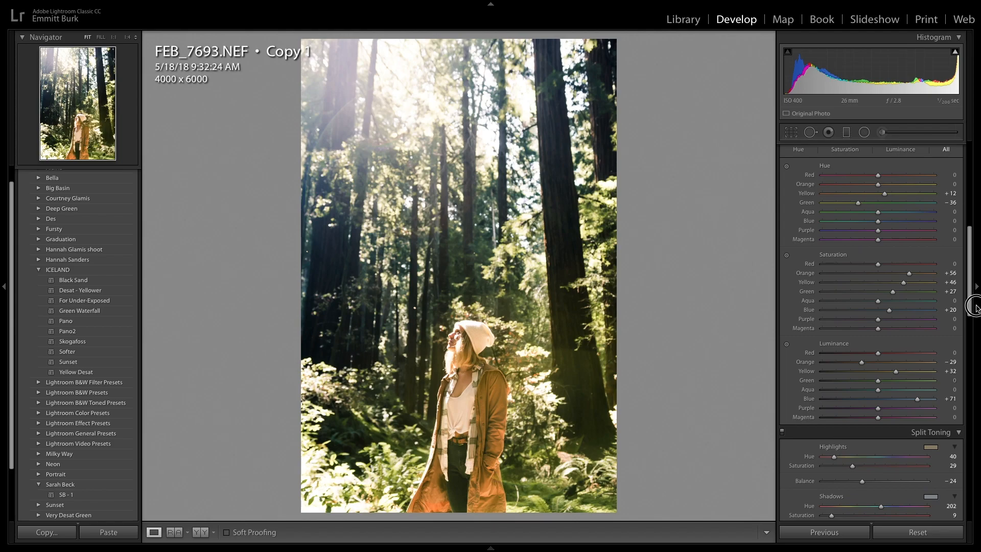